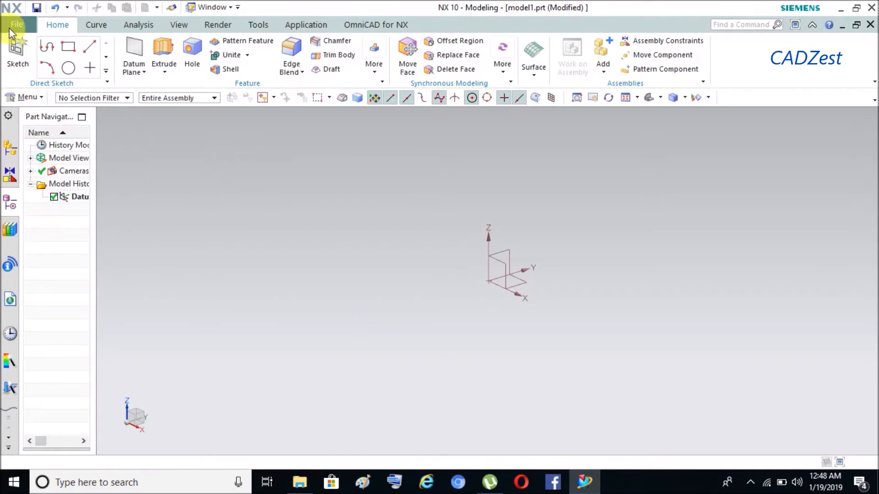
Create a new sketch of type On Plane on the XY plane of the datum coordinate system
left_click(17, 49)
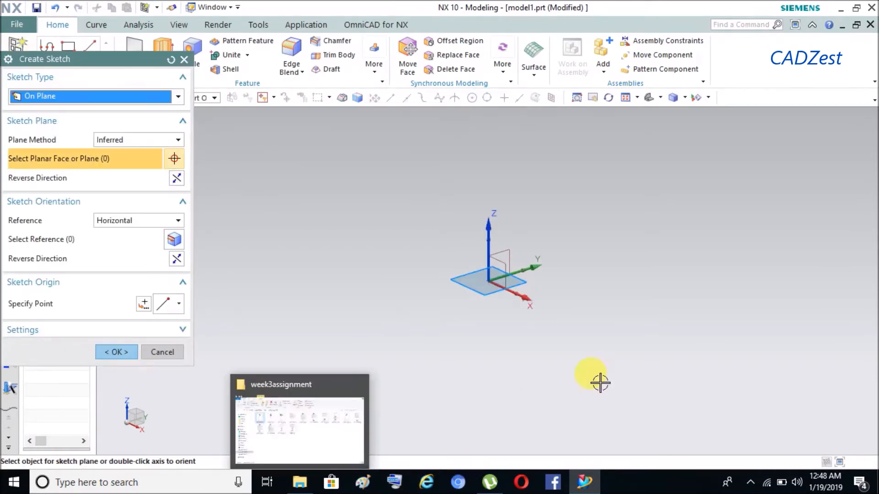
left_click(508, 302)
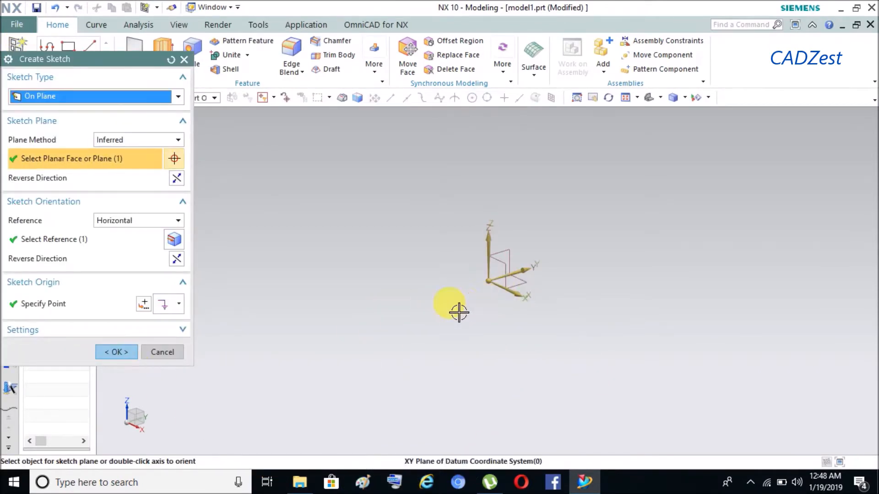
left_click(530, 288)
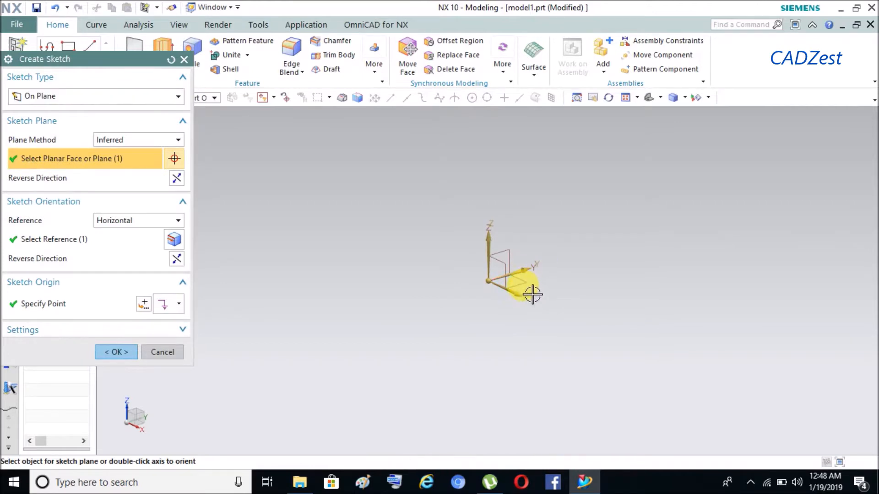
left_click(88, 96)
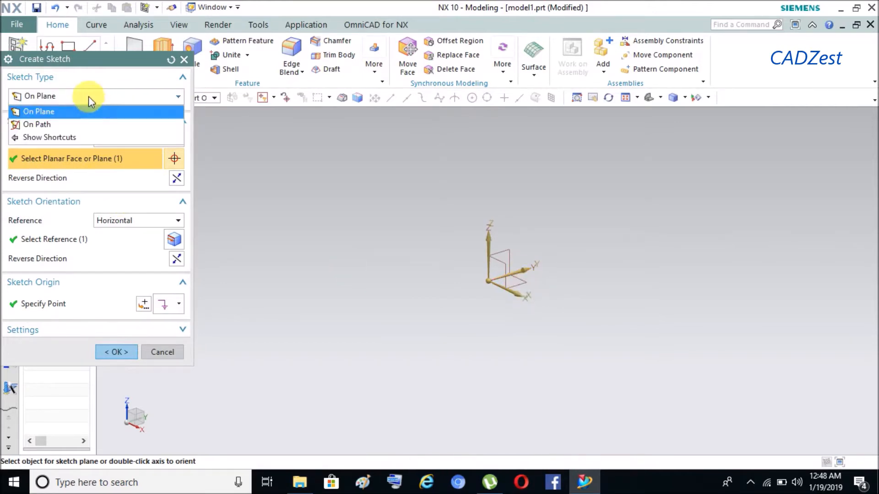
left_click(76, 125)
left_click(78, 96)
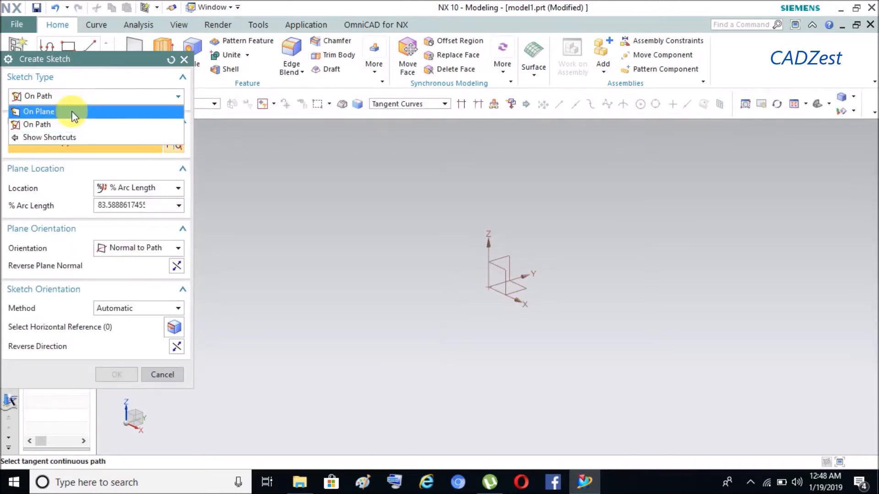
left_click(72, 112)
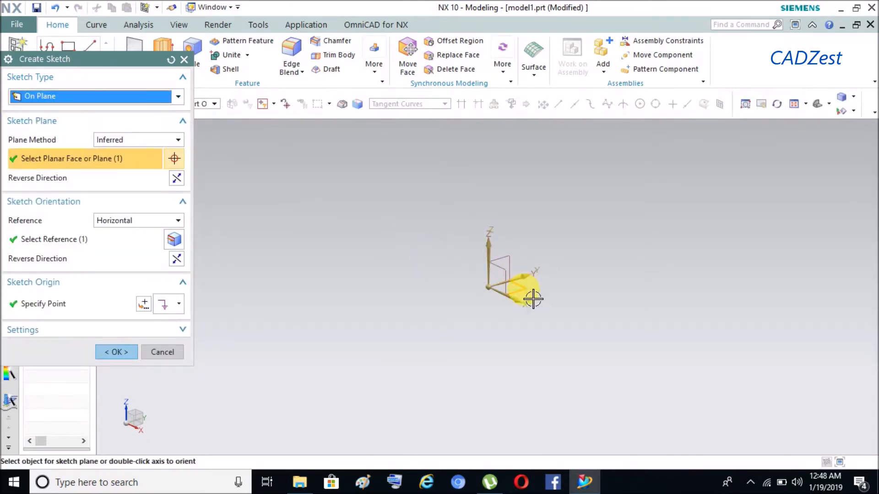
left_click(117, 353)
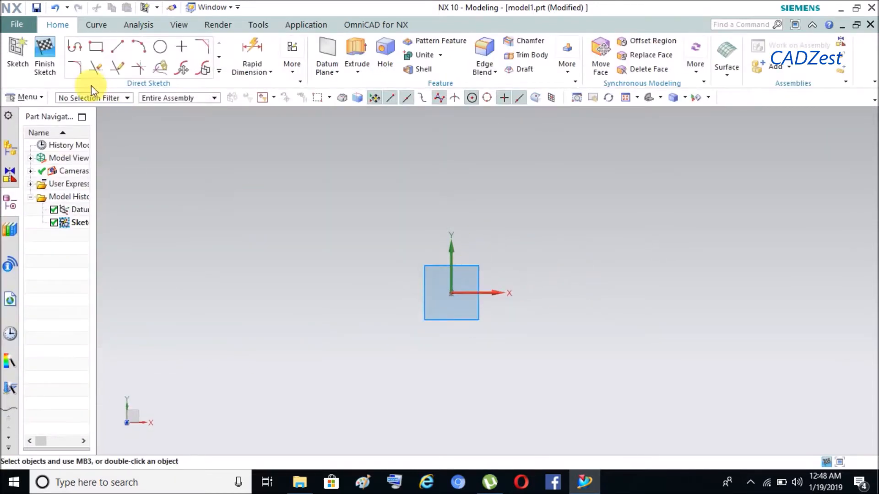
Draw a closed rectangle with the Profile tool from the sketch origin, about 34 wide and 28 high along positive X and Y
left_click(75, 47)
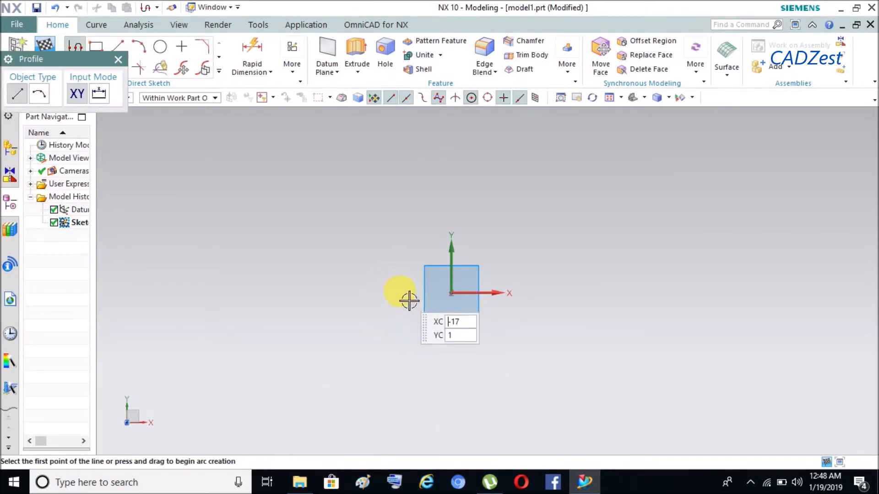
left_click(451, 293)
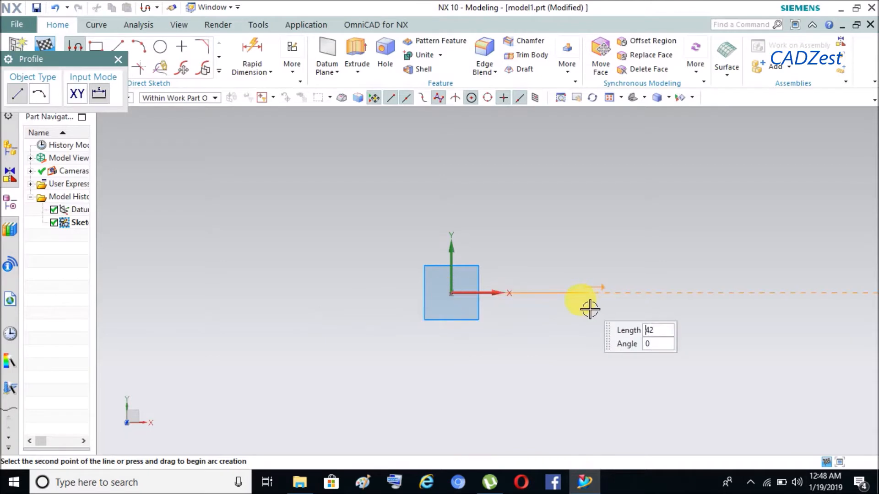
left_click(558, 292)
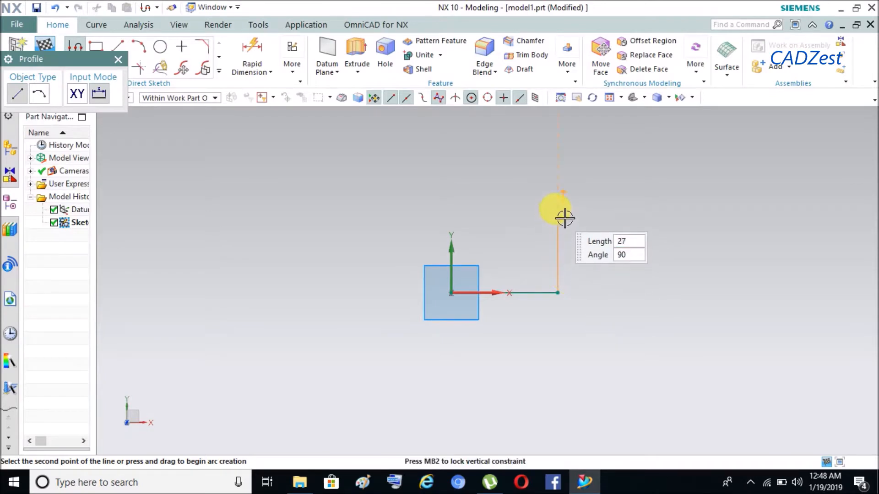
left_click(560, 209)
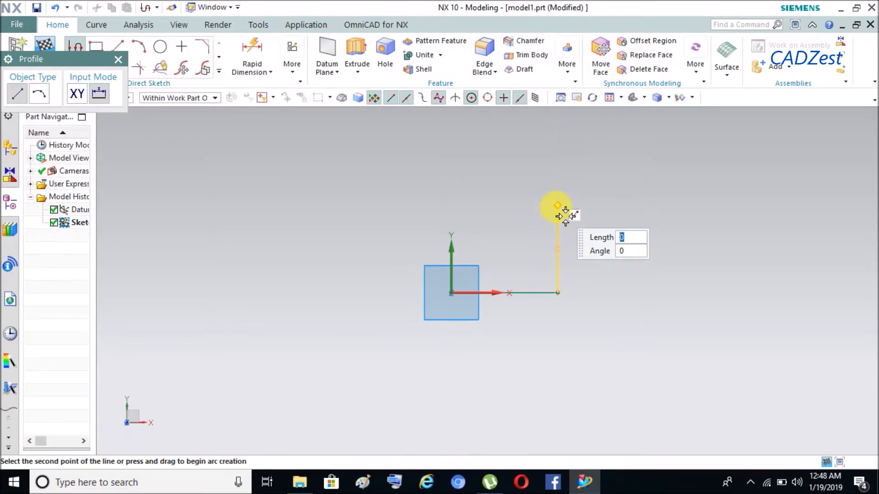
left_click(451, 205)
left_click(452, 293)
key("Escape")
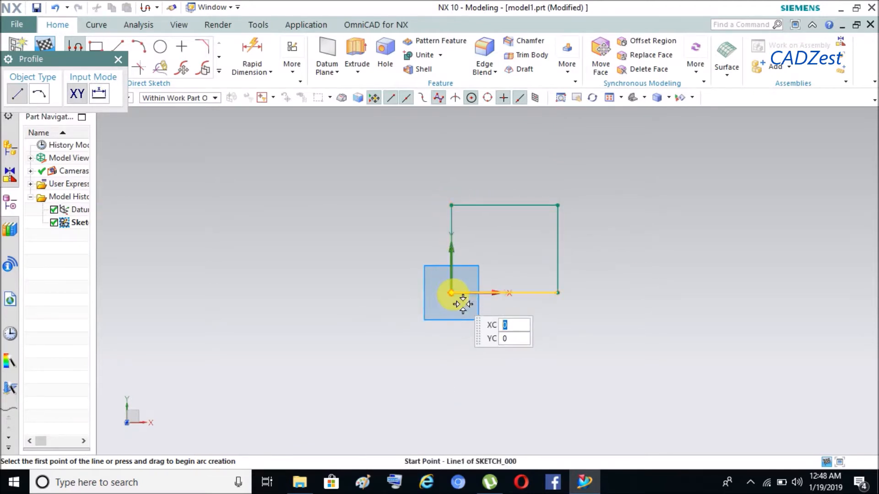
left_click(118, 60)
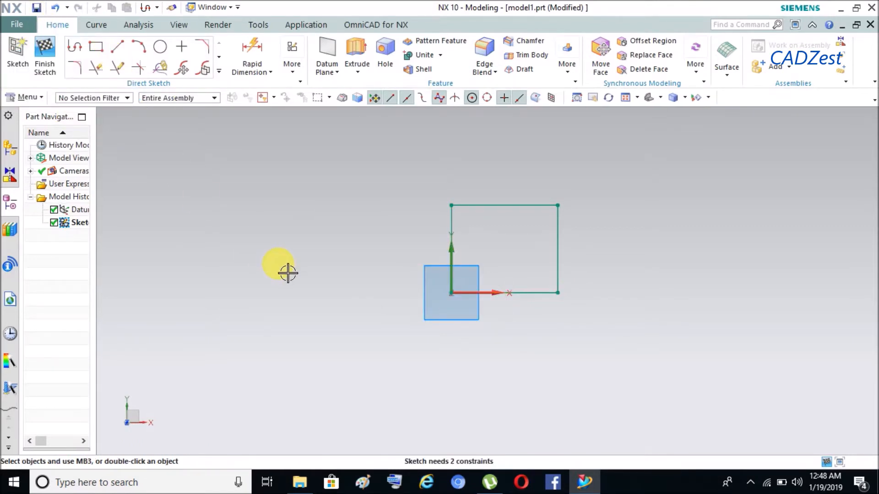
Add a vertical Rapid Dimension for the rectangle's height and set it to 128
left_click(251, 51)
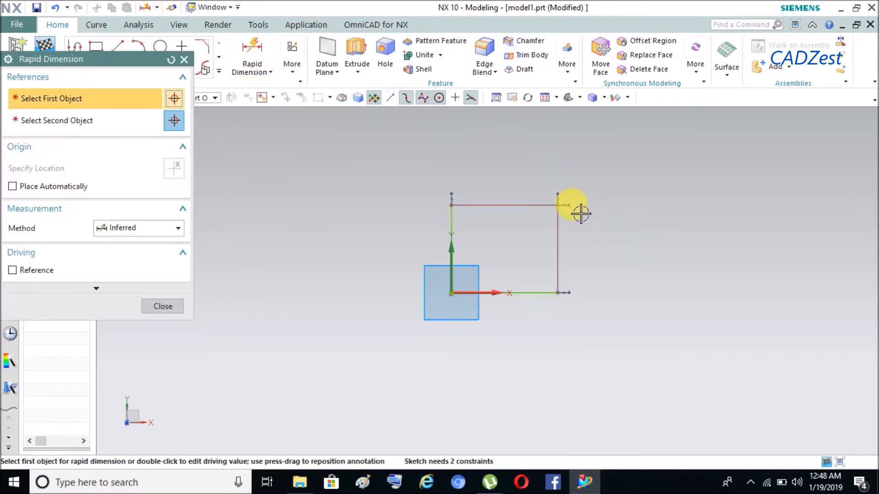
left_click(511, 207)
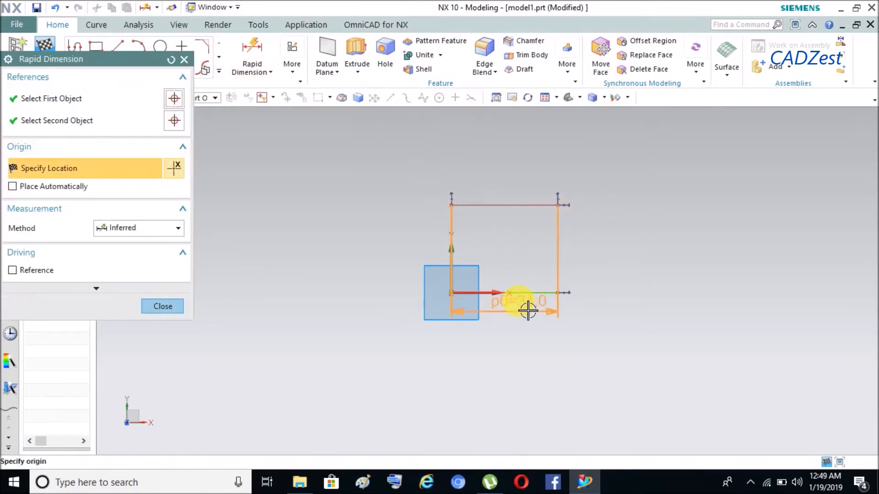
left_click(526, 297)
left_click(379, 239)
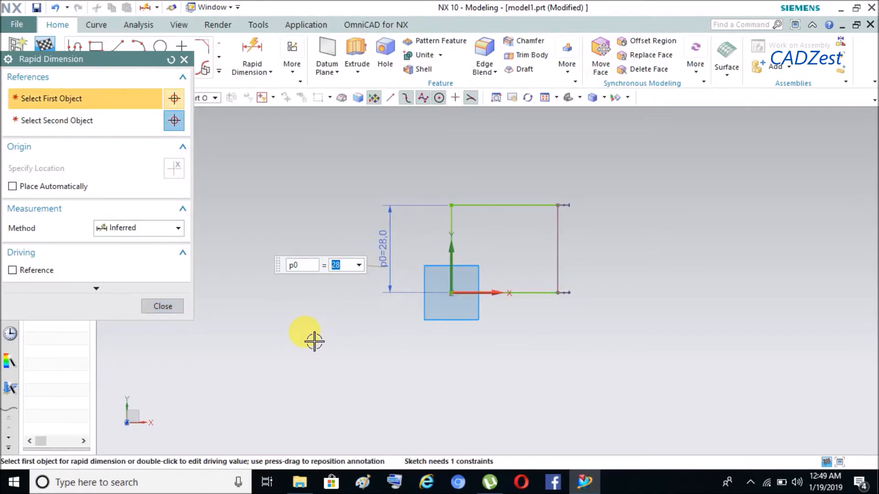
type("128")
key("Return")
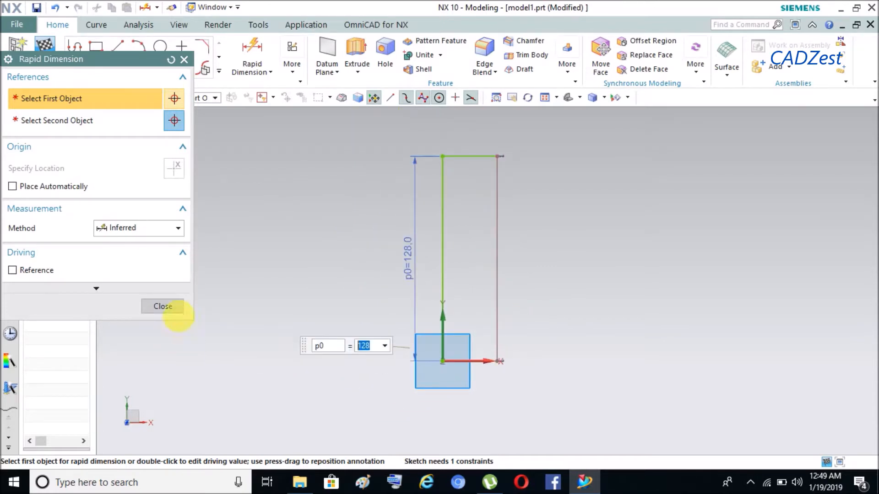
left_click(164, 306)
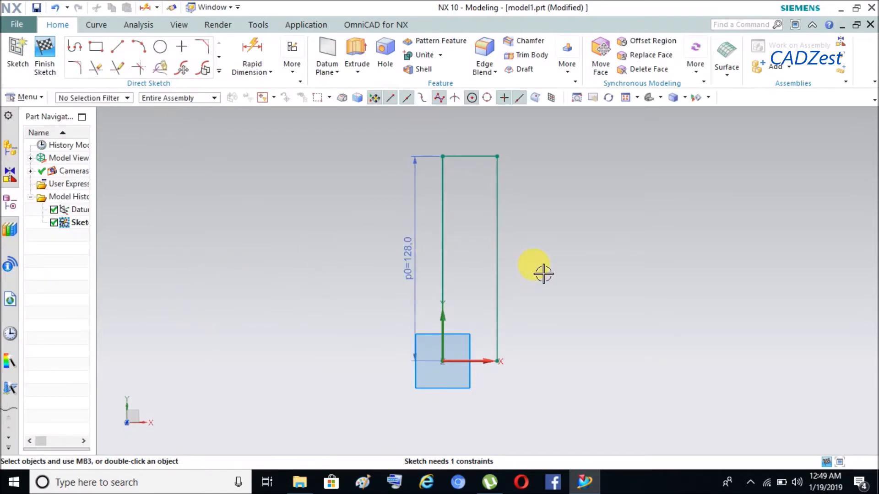
scroll(543, 274, "up", 1)
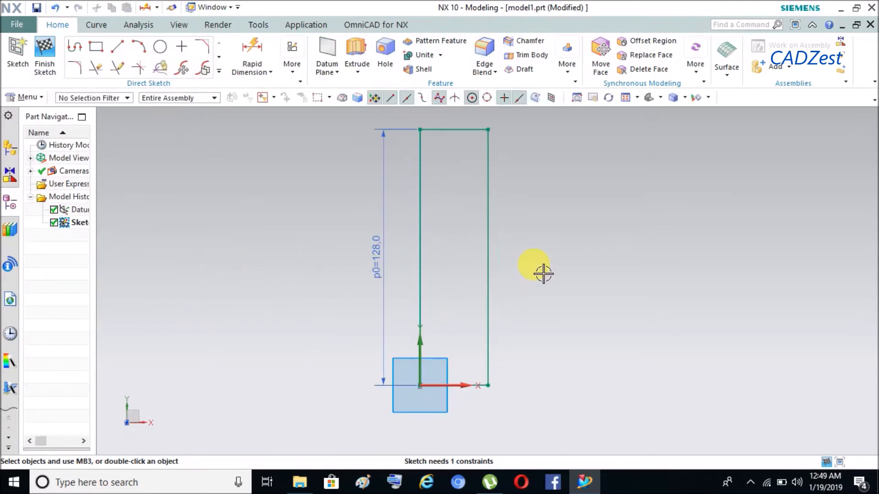
Review the list of geometric constraints in the active sketch
left_click(292, 64)
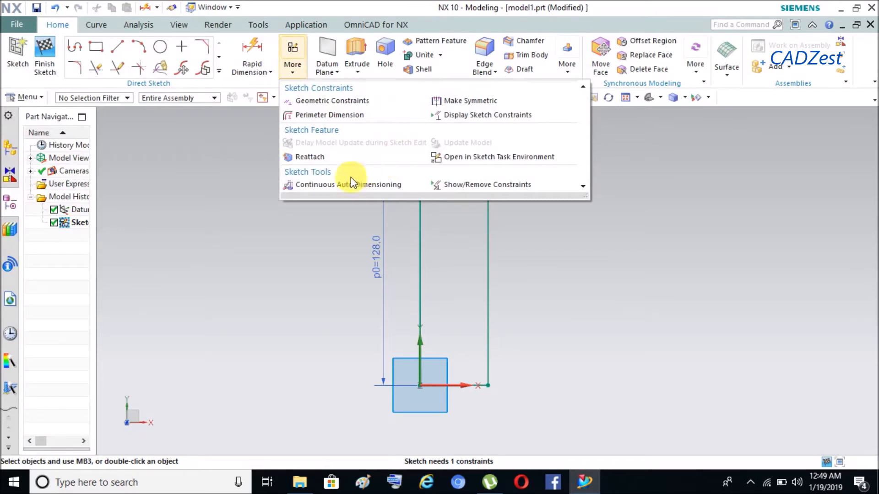
left_click(504, 186)
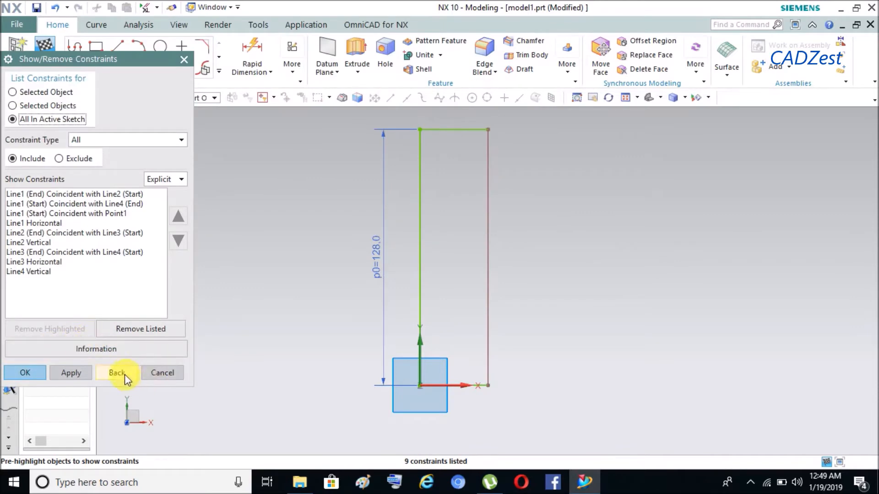
left_click(124, 375)
Apply the Vertical geometric constraint to the rectangle's right side
left_click(292, 65)
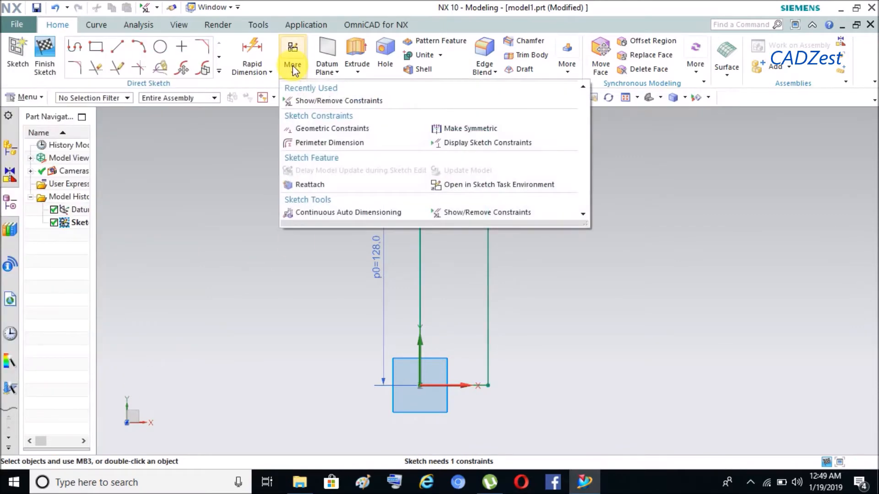
left_click(321, 128)
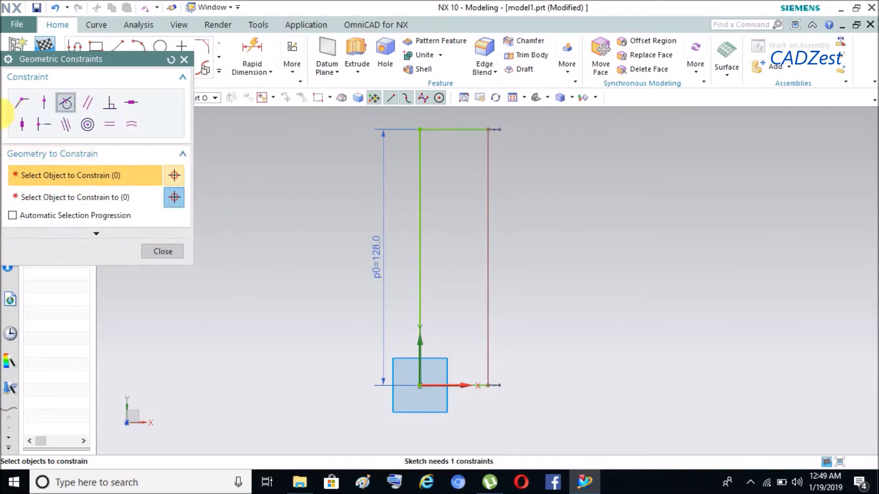
left_click(21, 125)
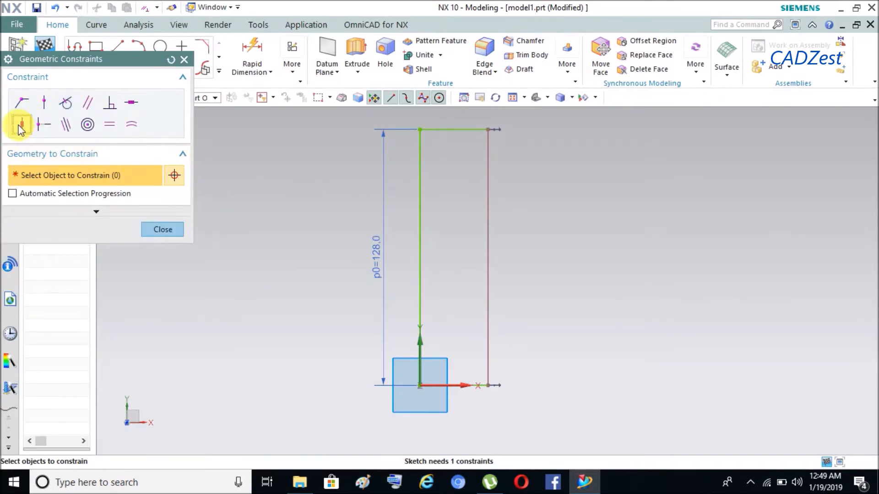
left_click(499, 244)
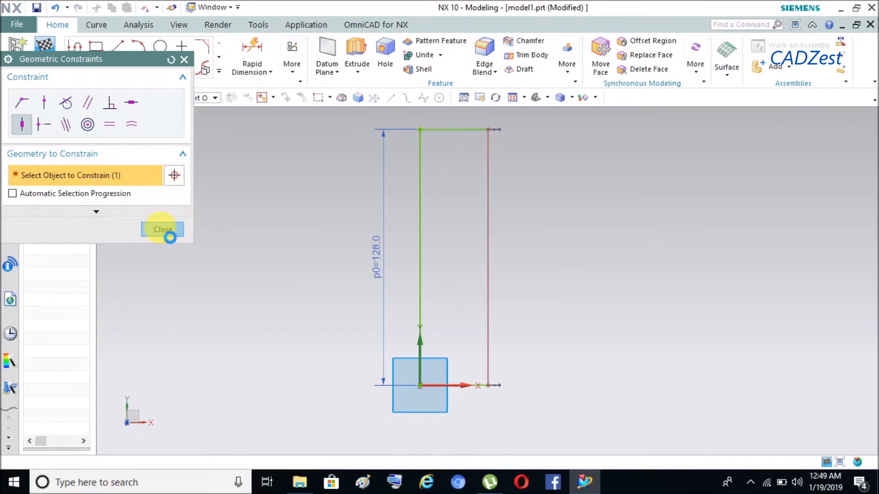
left_click(169, 237)
left_click(442, 259)
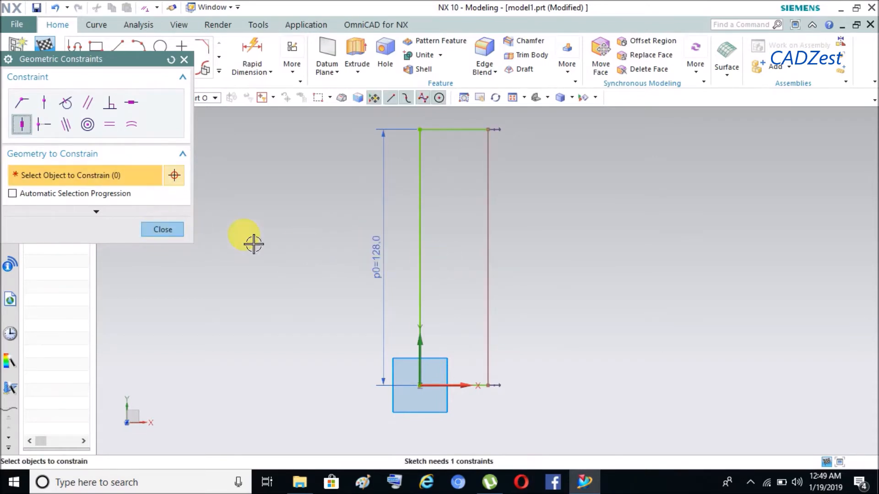
left_click(161, 230)
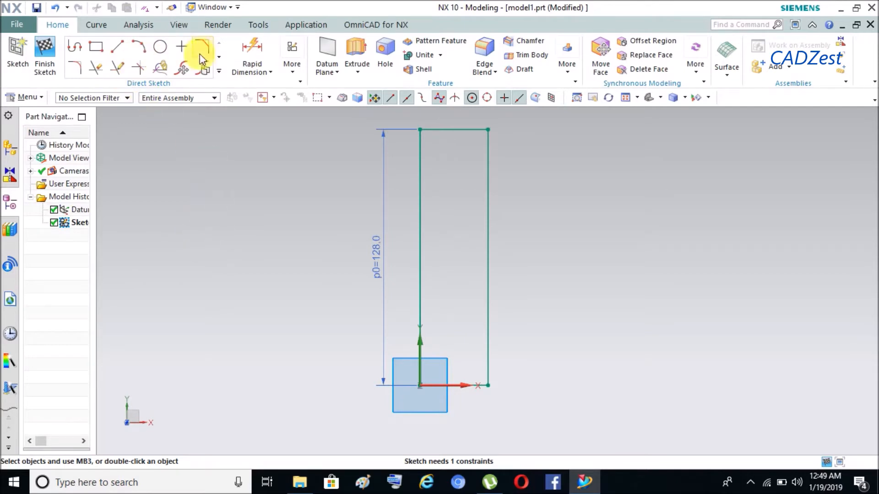
Add a horizontal Rapid Dimension to the rectangle's bottom side and set the width to 162
left_click(243, 62)
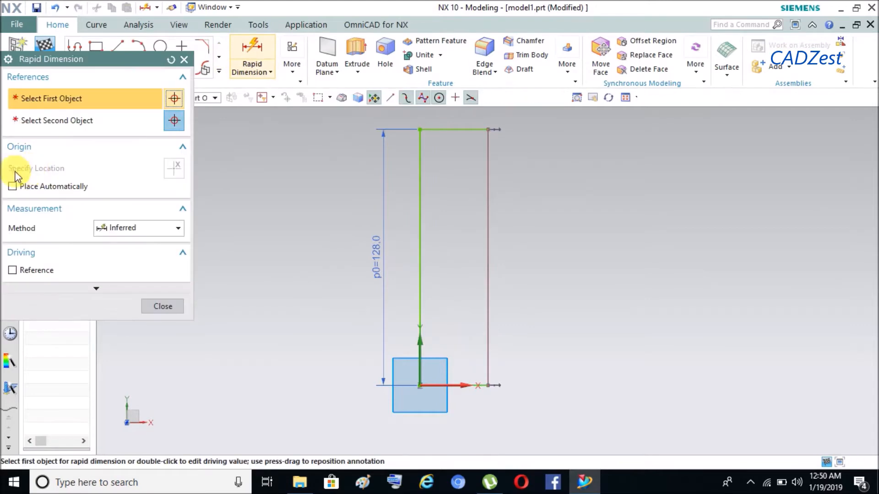
left_click(467, 386)
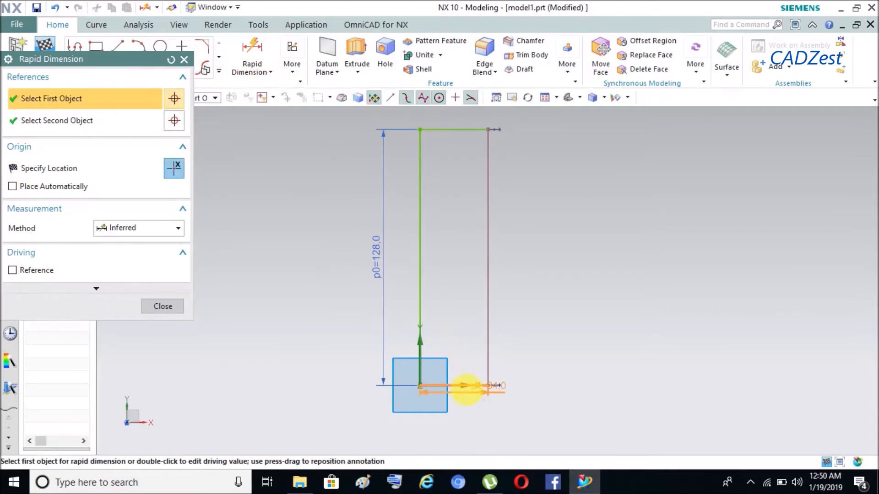
left_click(473, 426)
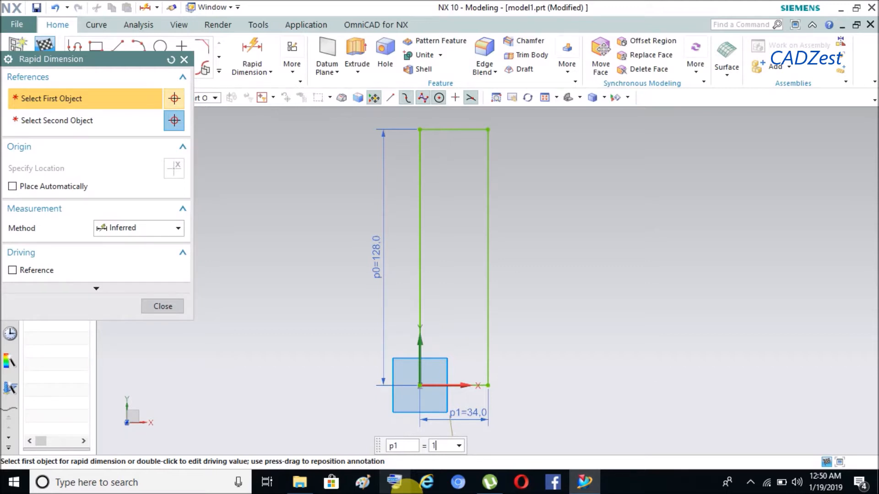
type("2")
key("Return")
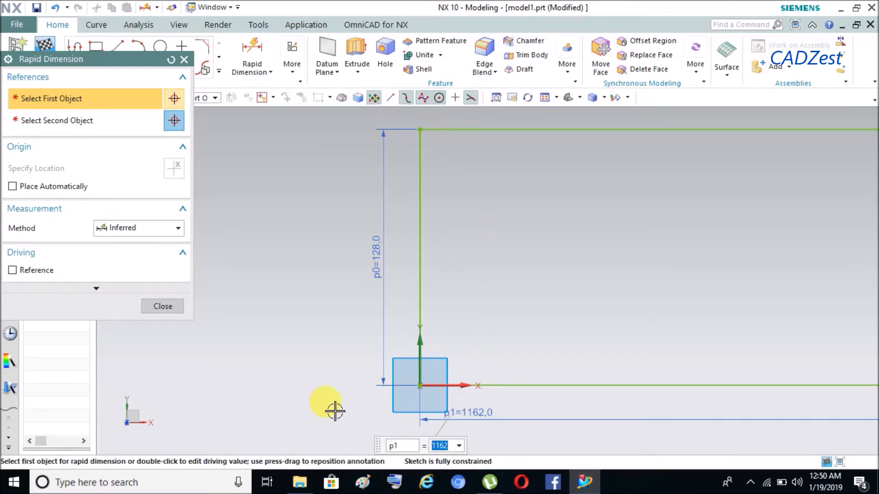
double_click(501, 421)
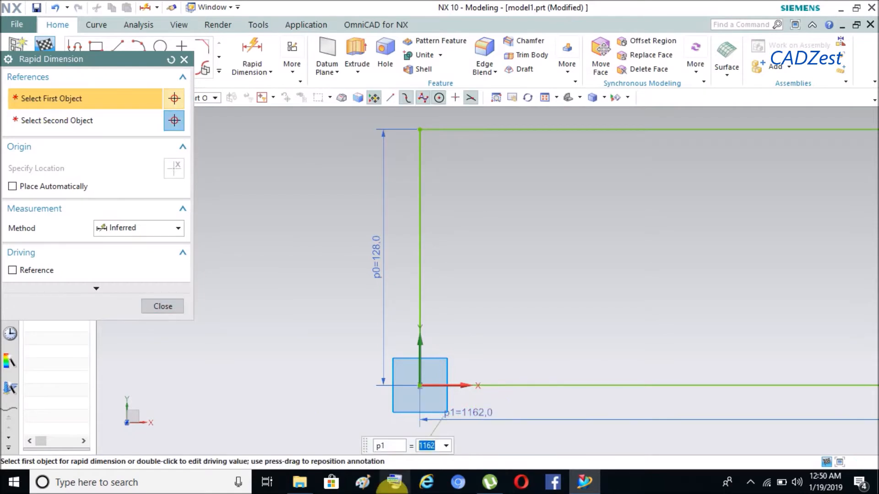
key("Return")
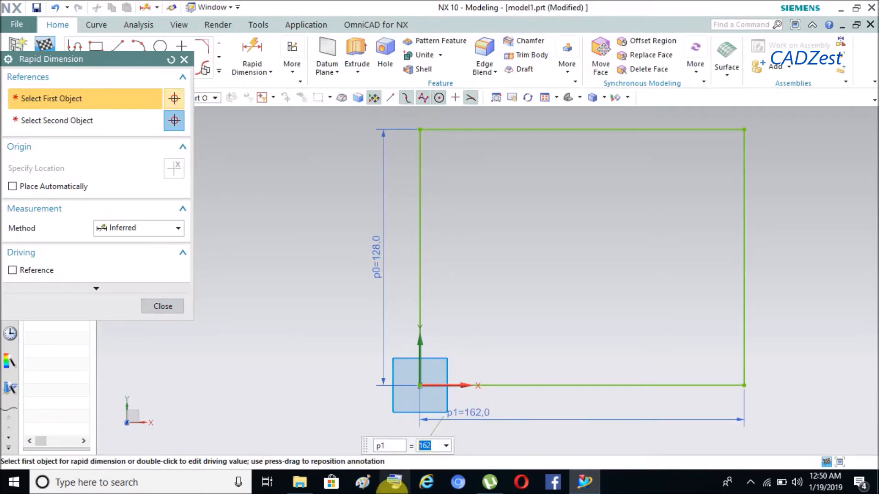
left_click(165, 308)
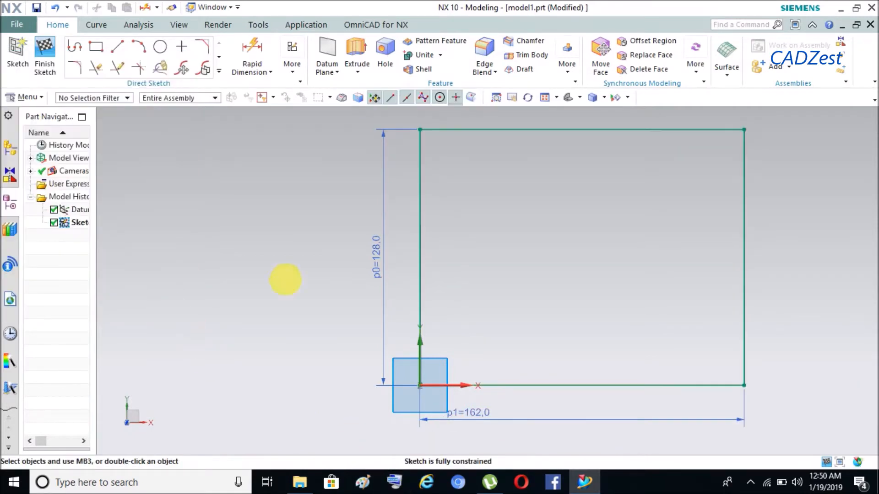
scroll(279, 274, "down", 2)
scroll(666, 285, "up", 1)
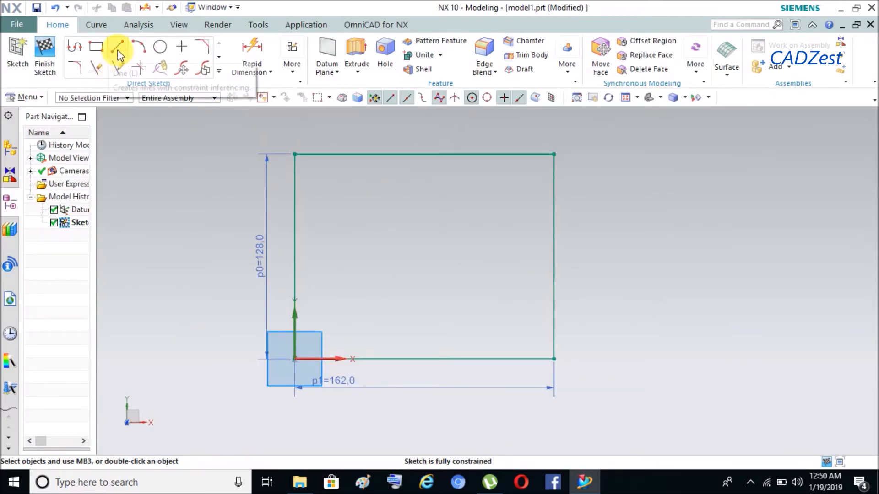
Chamfer the rectangle's lower-right corner with a symmetric 38 mm distance, trimming the input curves
left_click(221, 72)
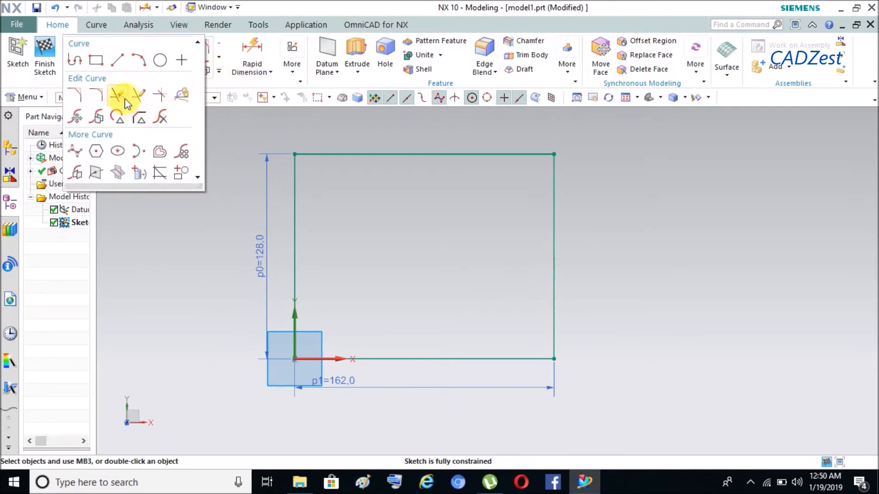
left_click(93, 96)
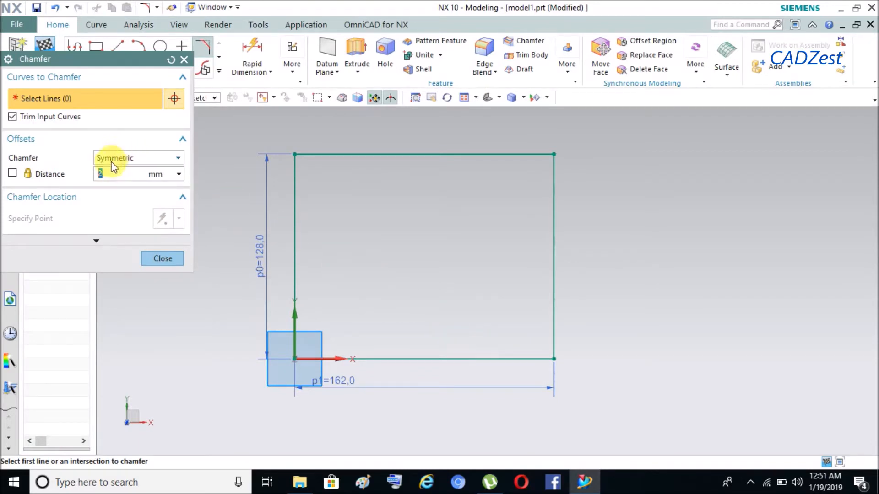
type("38")
key("Return")
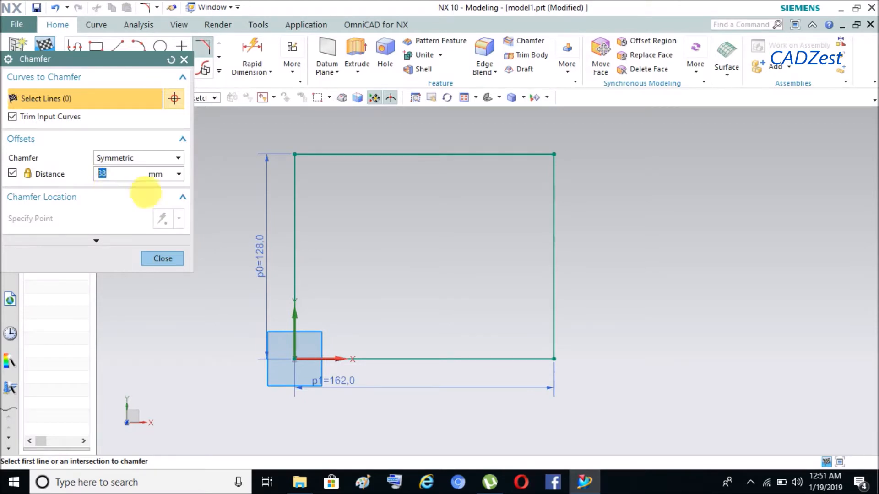
left_click(532, 359)
left_click(553, 345)
left_click(539, 350)
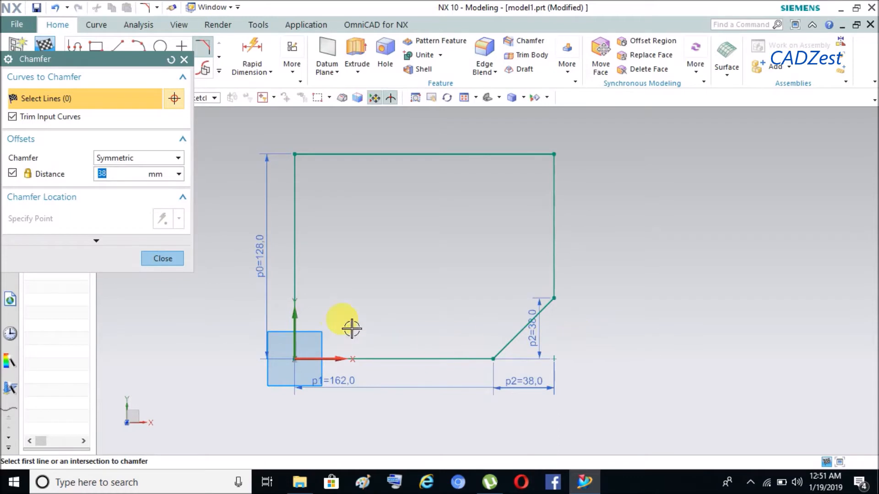
Chamfer the rectangle's lower-left corner with the same symmetric 38 mm distance and finish the Chamfer command
left_click(300, 301)
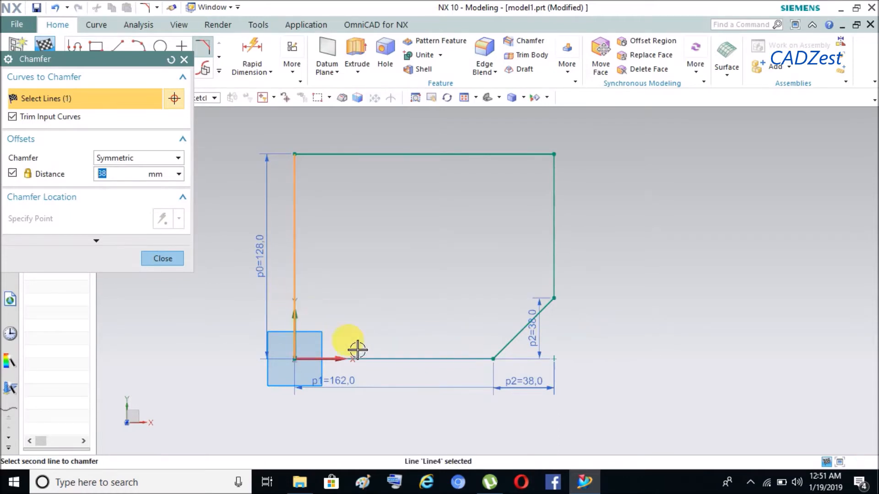
left_click(372, 359)
left_click(329, 345)
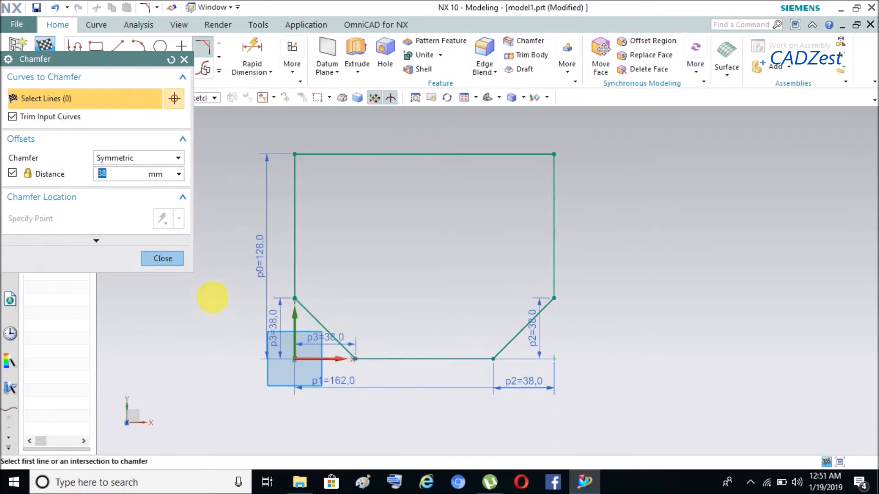
left_click(161, 255)
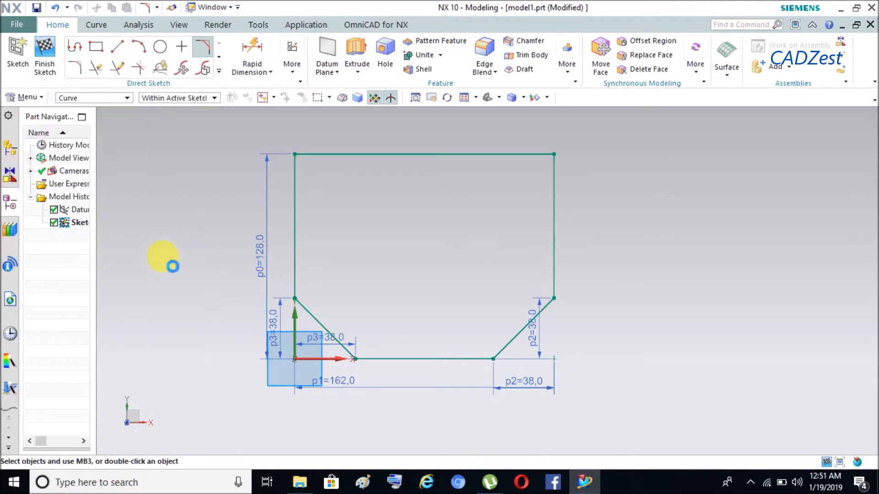
Draw two circles side by side at the same height inside the outline, the left one about 36 mm in diameter
scroll(419, 349, "down", 1)
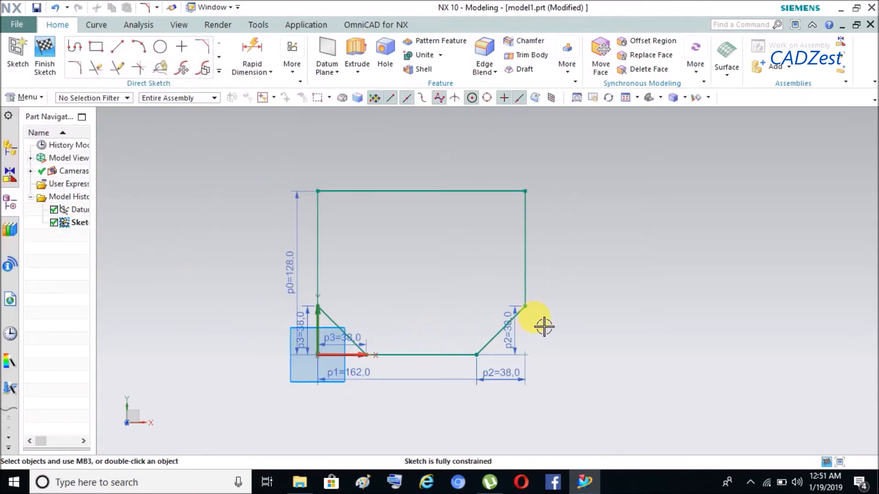
scroll(494, 285, "up", 1)
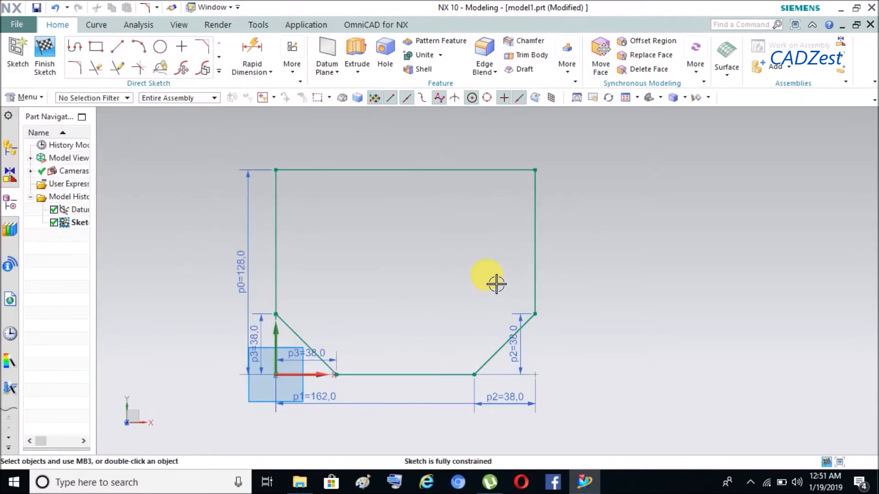
left_click(161, 46)
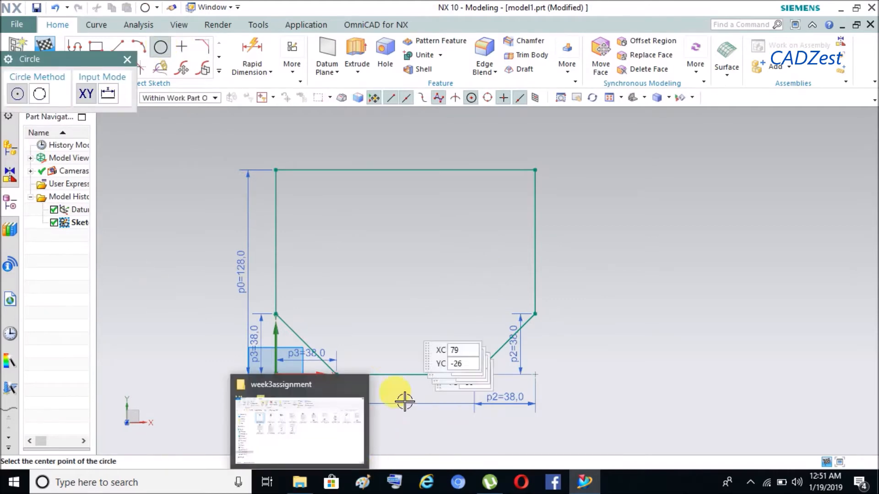
left_click(326, 263)
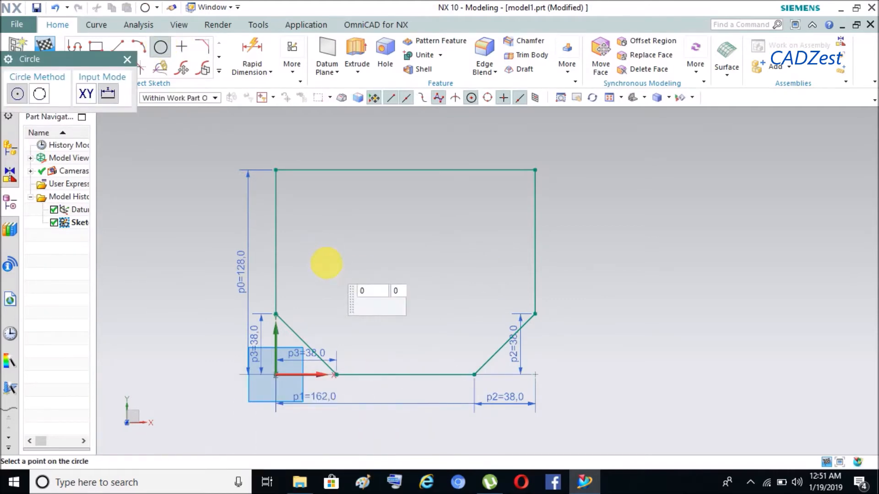
left_click(339, 301)
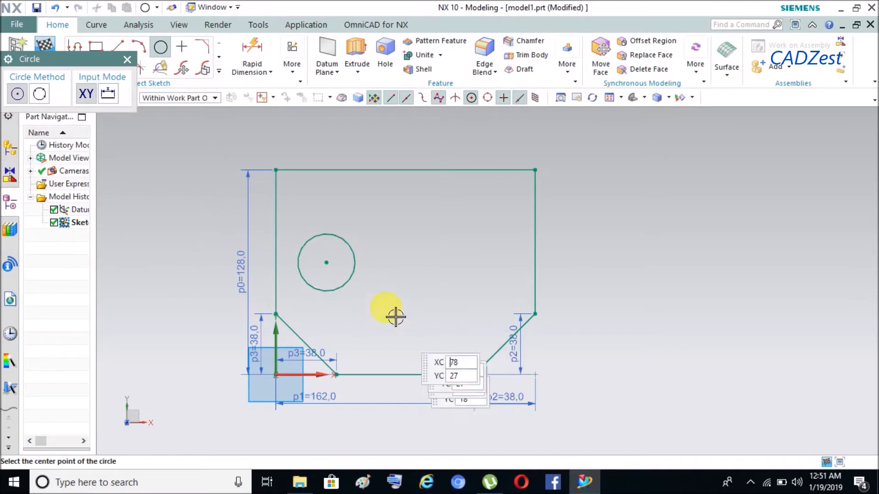
left_click(485, 277)
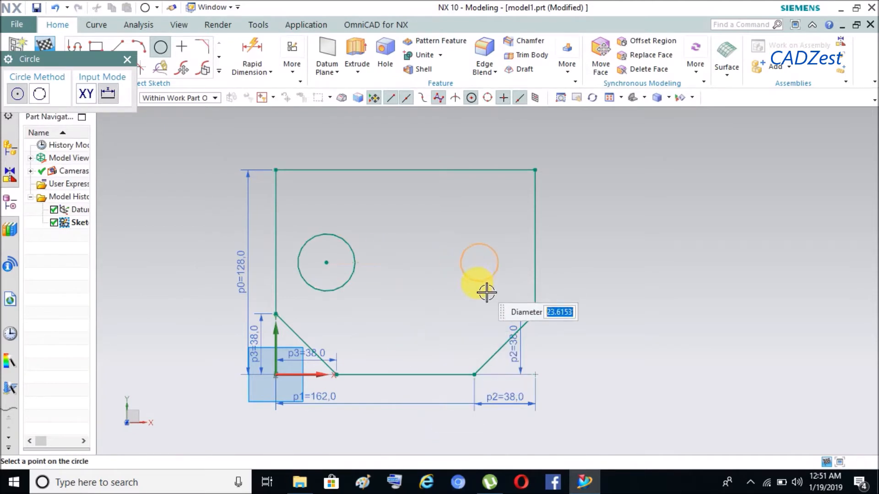
left_click(489, 299)
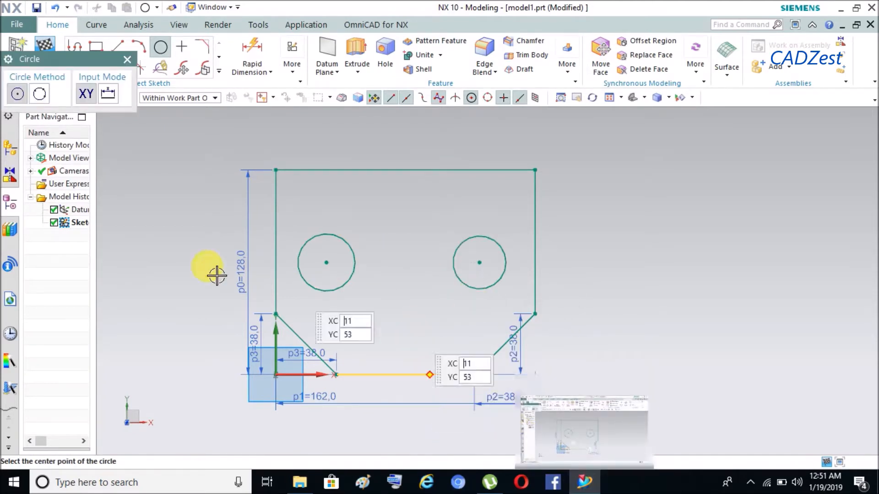
left_click(126, 60)
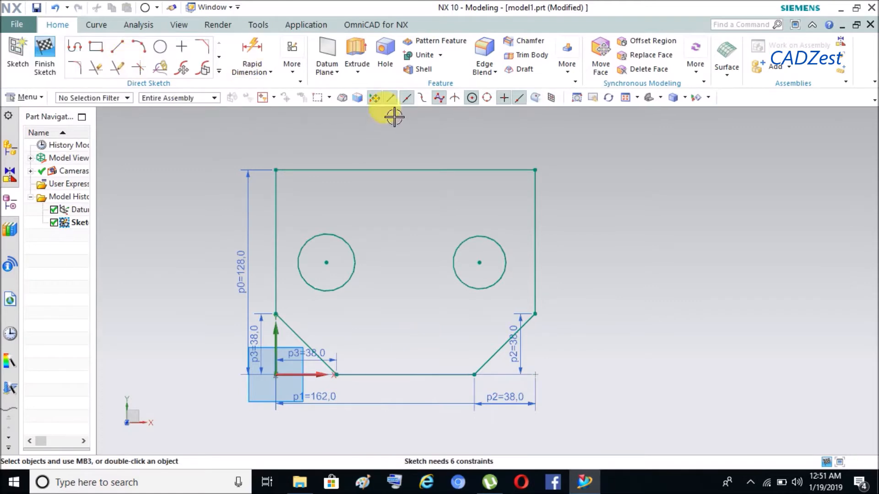
Apply the Equal Radius geometric constraint between the left and right circles
left_click(289, 76)
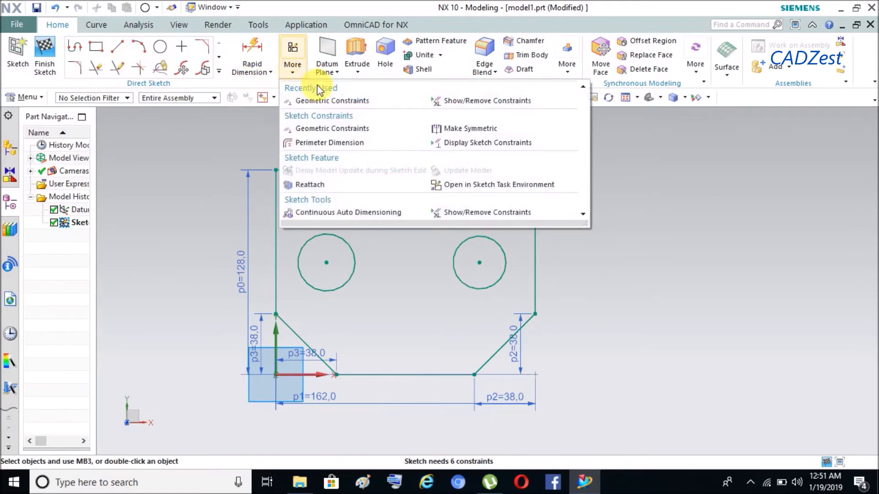
left_click(323, 130)
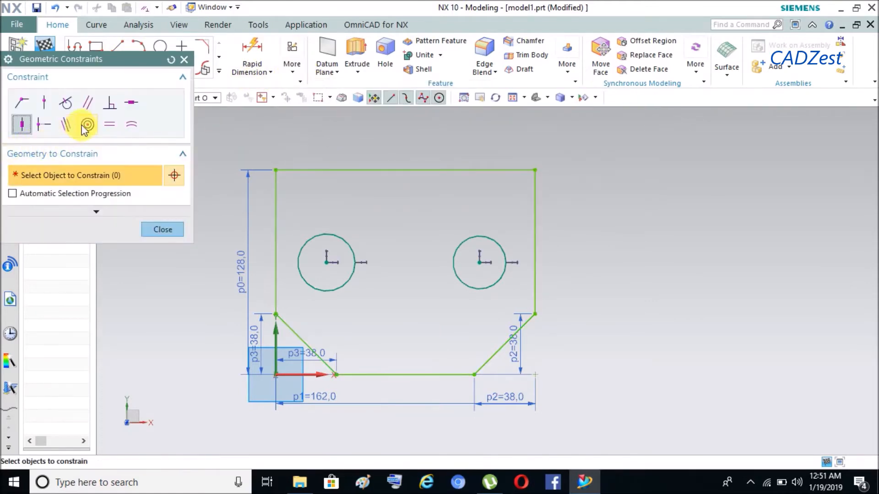
left_click(85, 105)
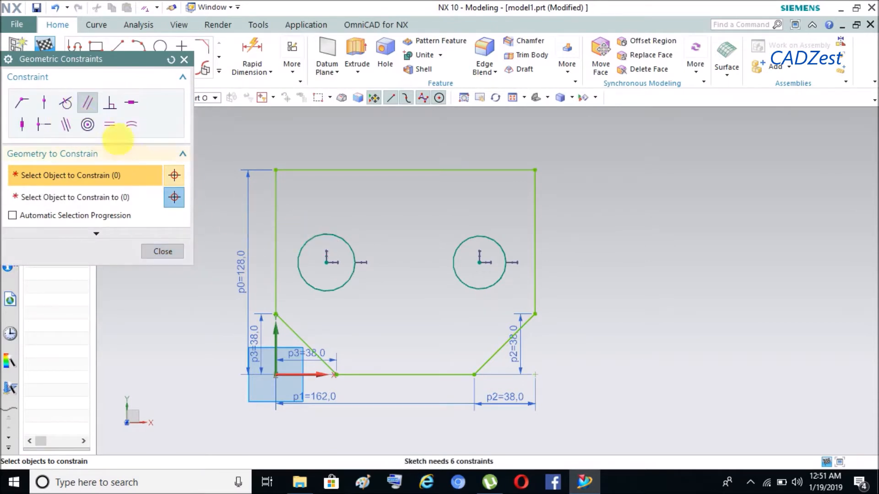
left_click(128, 127)
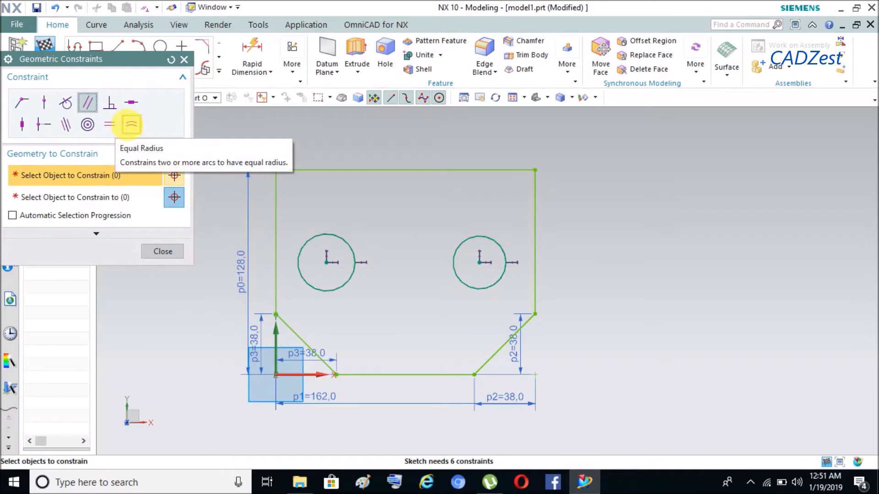
left_click(331, 234)
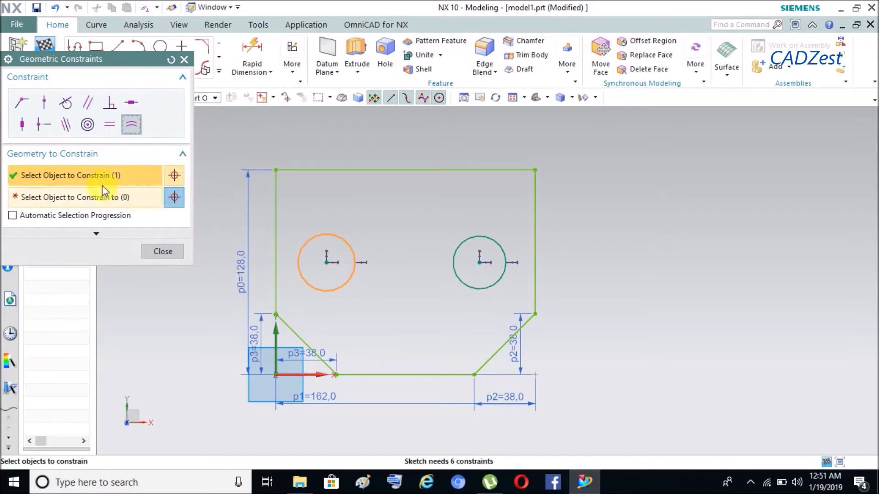
left_click(85, 197)
left_click(478, 237)
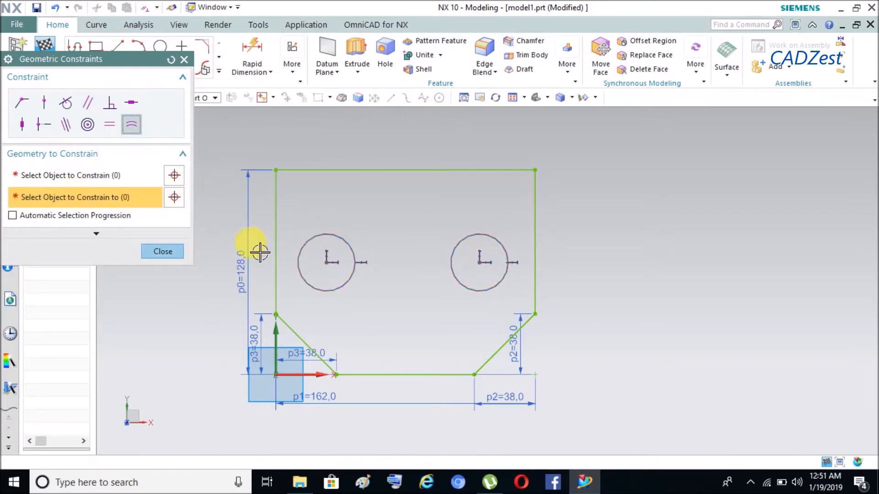
left_click(161, 252)
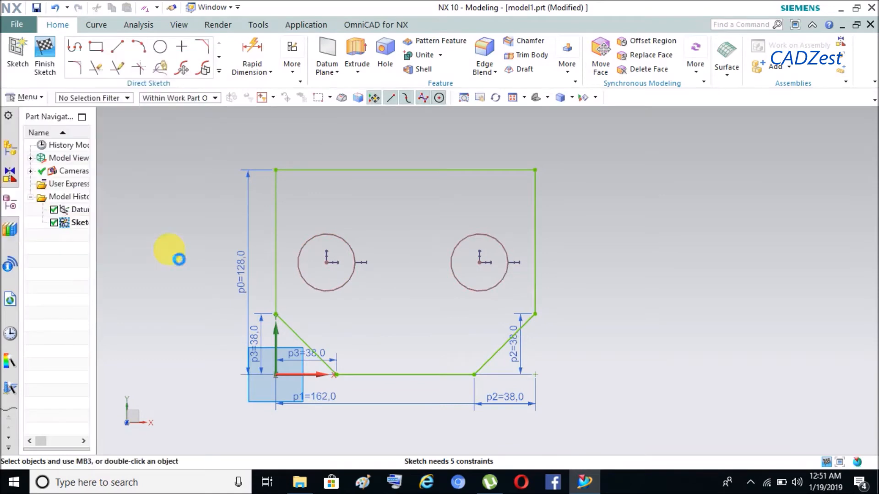
Add a Rapid Dimension to the left circle and set its diameter to 52 mm
left_click(251, 48)
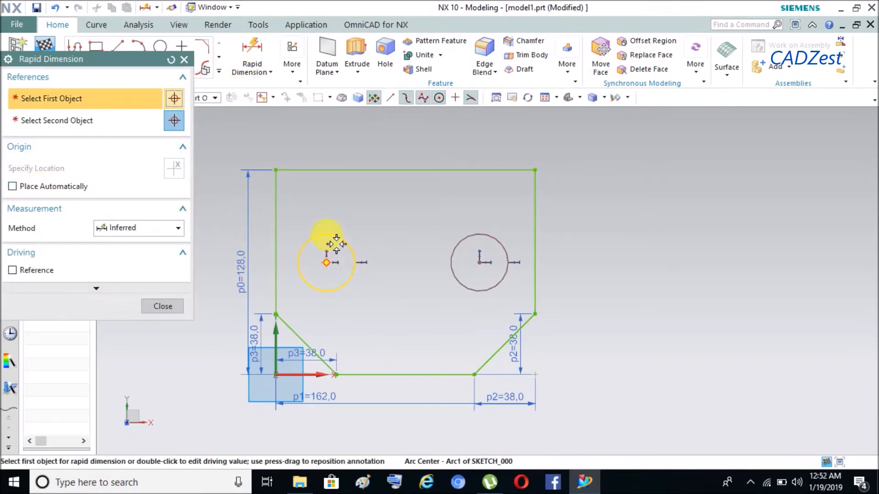
left_click(304, 236)
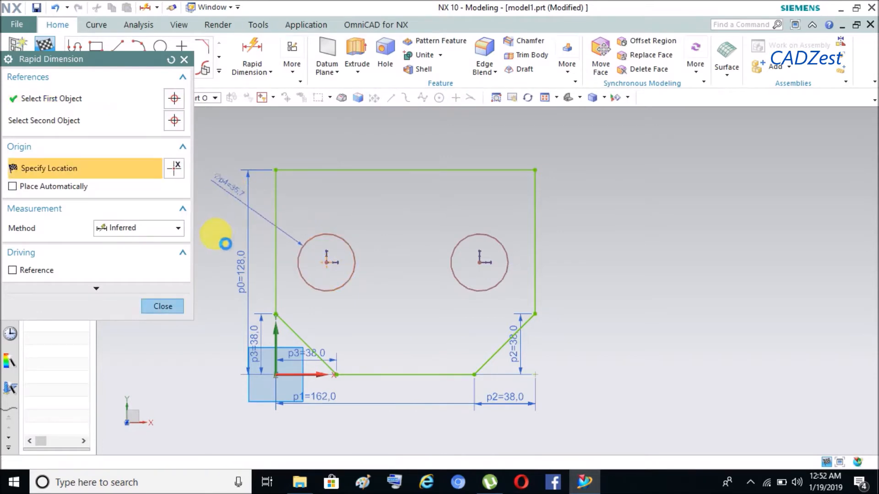
left_click(231, 244)
type("52")
key("Return")
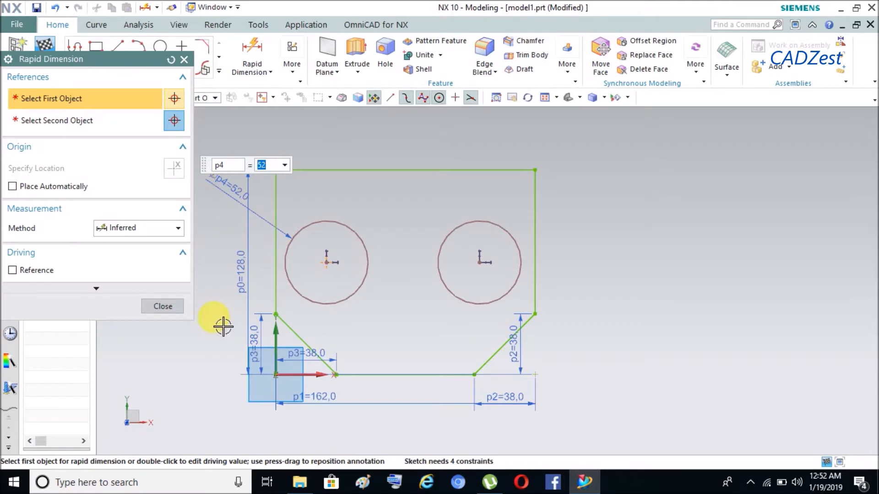
left_click(162, 306)
Dimension the left circle's centre horizontally from the outline's left side and set the distance to 46 mm
left_click(339, 264)
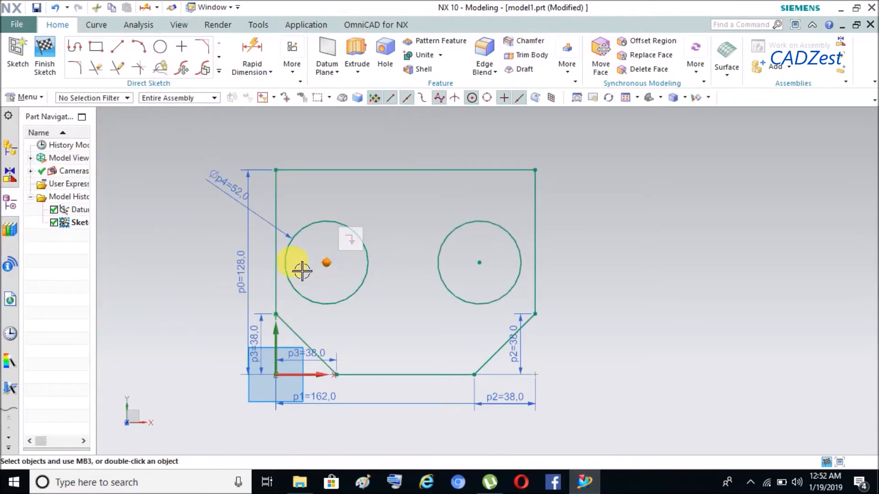
left_click(252, 46)
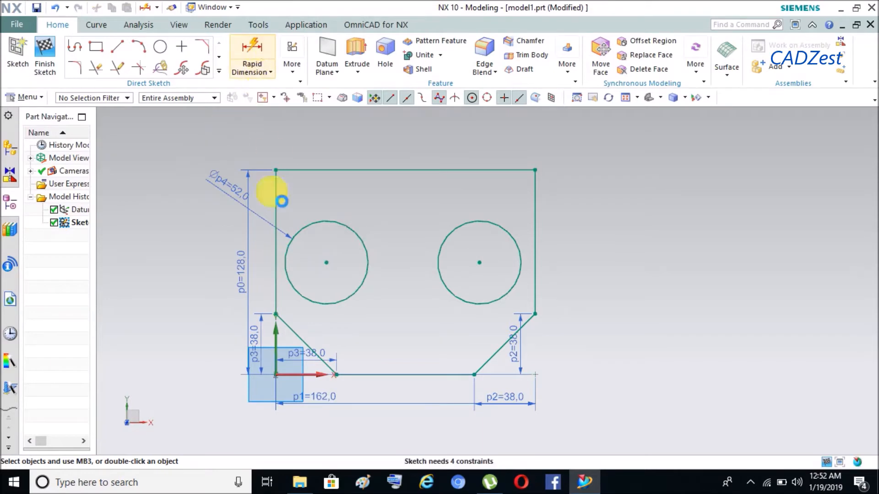
left_click(335, 271)
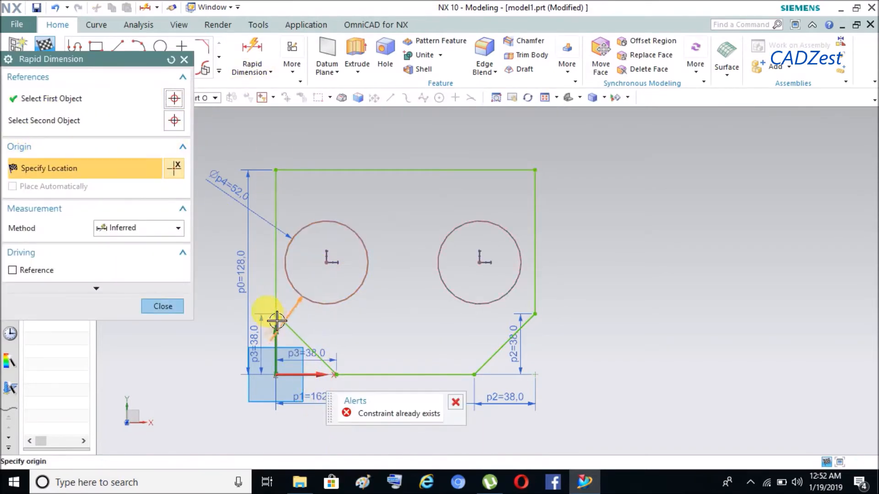
left_click(286, 287)
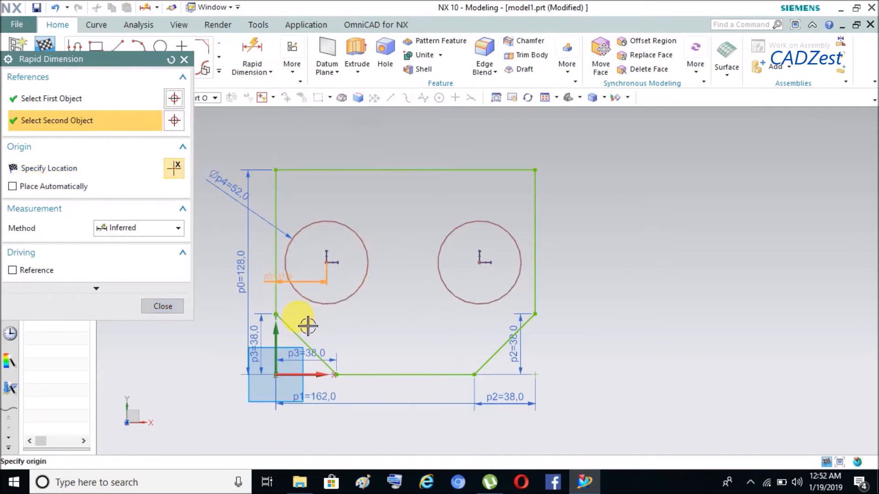
left_click(303, 141)
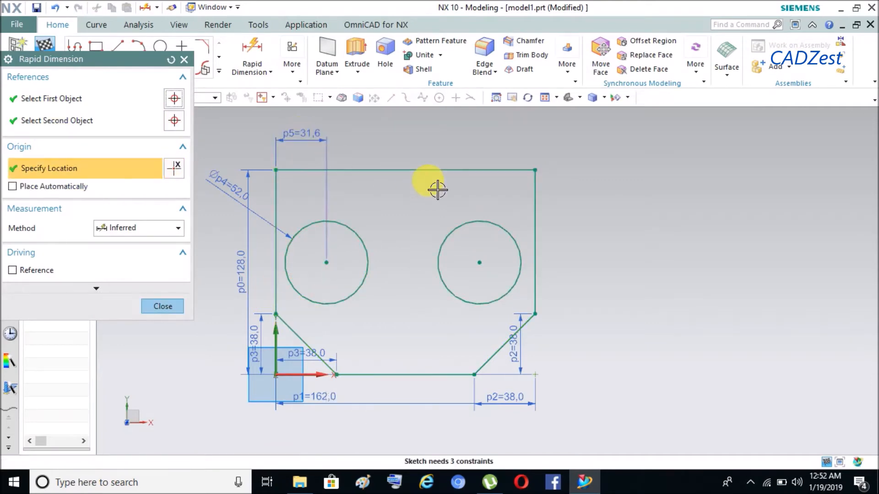
type("46")
key("Return")
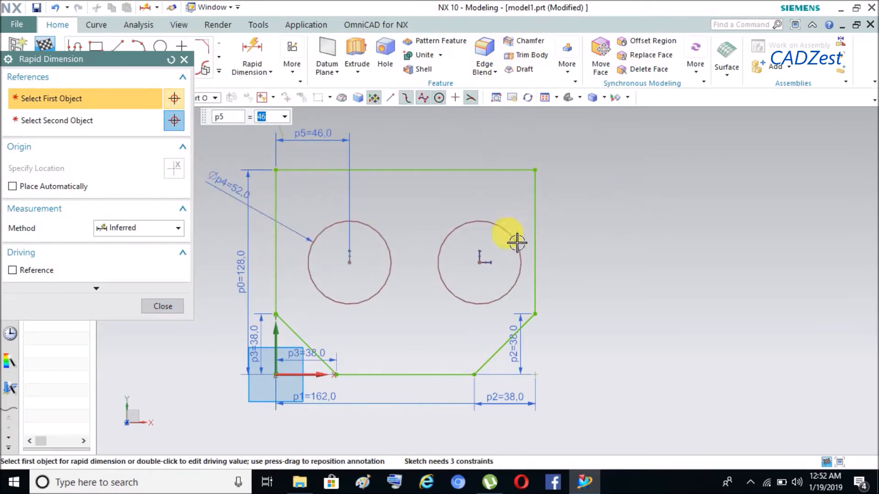
Dimension the right circle's centre horizontally from the outline's right side and set the distance to 46 mm
left_click(481, 266)
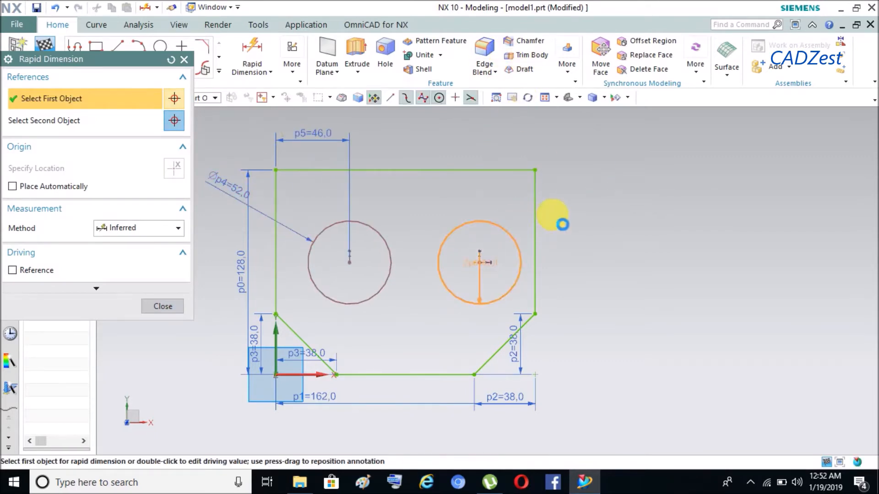
left_click(536, 230)
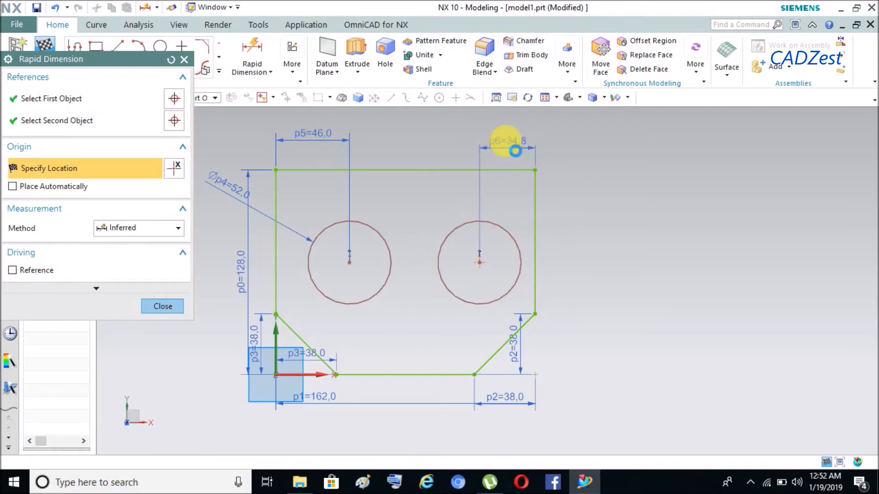
left_click(512, 147)
type("46")
key("Return")
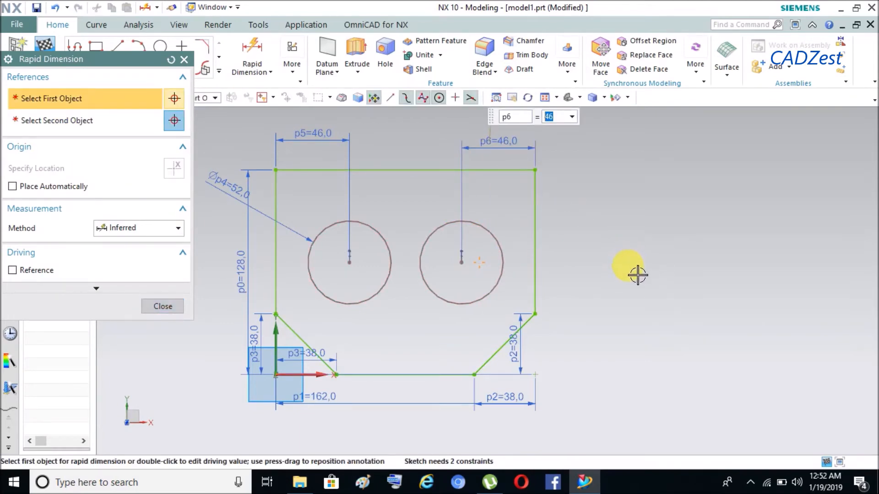
left_click(186, 60)
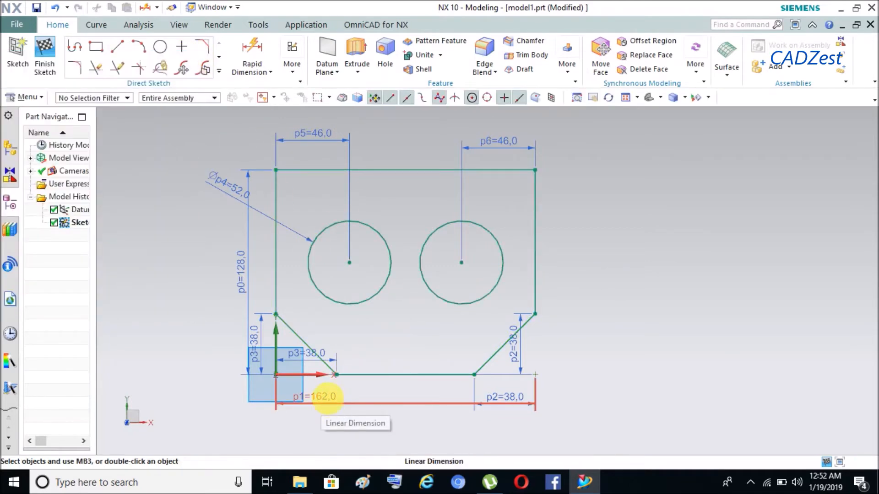
Change the outline's overall horizontal dimension to 200 mm
double_click(330, 407)
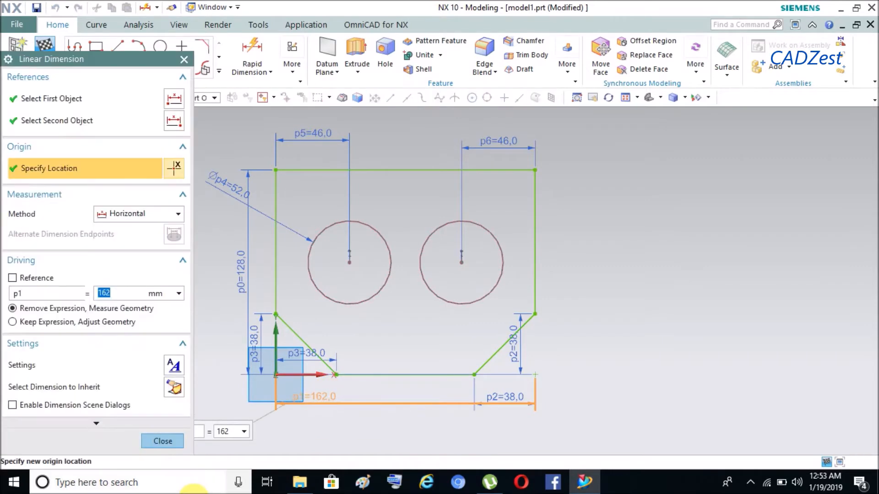
key("Return")
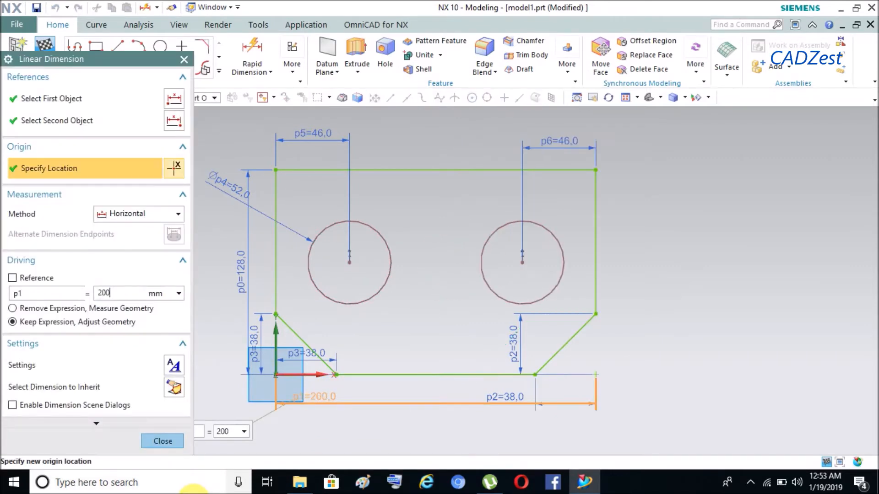
left_click(166, 442)
scroll(401, 336, "down", 1)
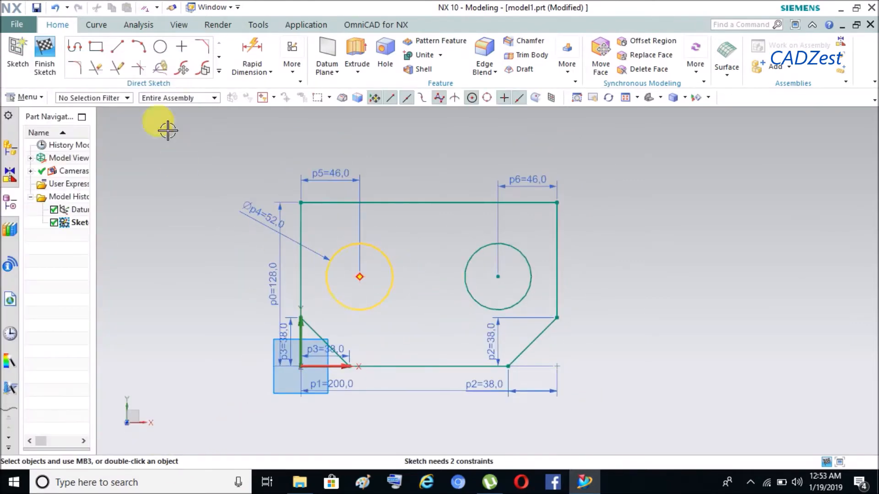
Add a vertical Rapid Dimension from the outline's upper edge to the left circle's centre and set it to 74 mm
left_click(265, 55)
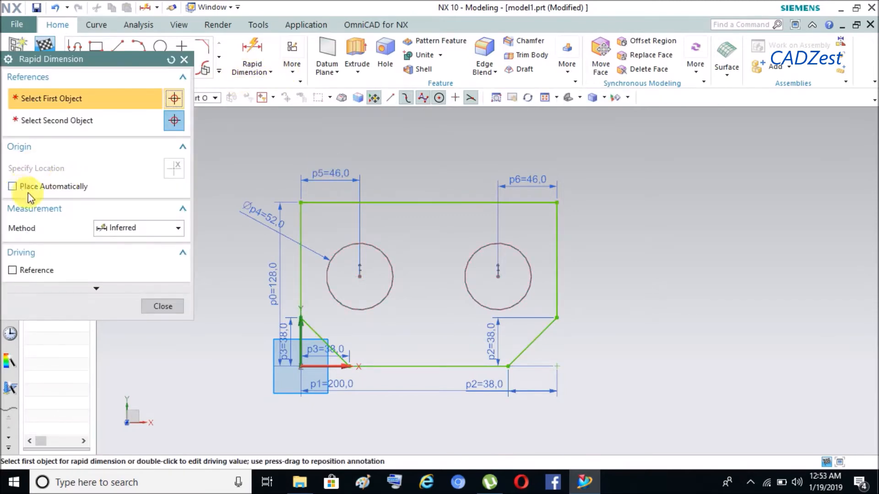
left_click(417, 202)
left_click(370, 283)
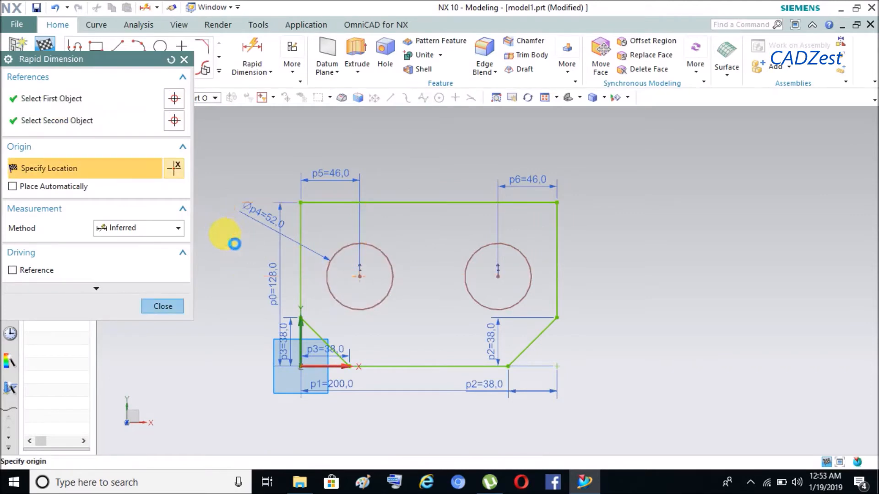
left_click(234, 251)
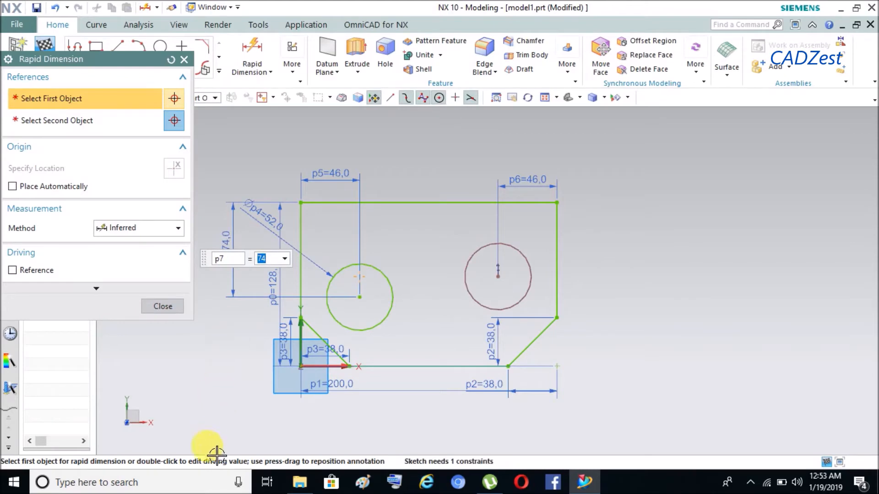
Dimension the right circle's centre vertically from the outline's upper edge and set the distance to 74 mm
left_click(519, 212)
left_click(506, 286)
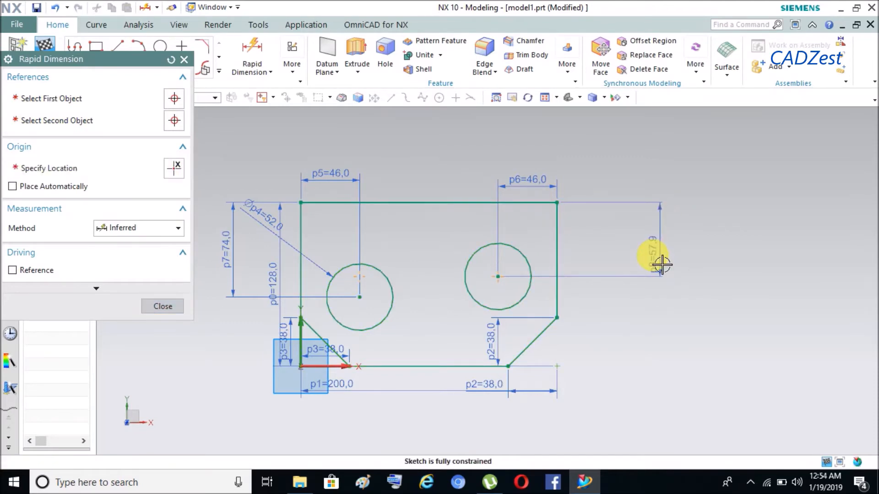
left_click(660, 264)
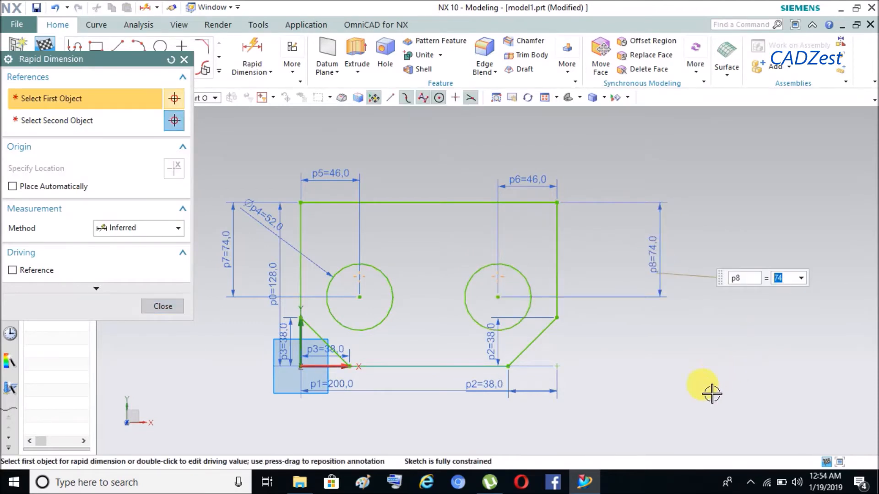
left_click(161, 307)
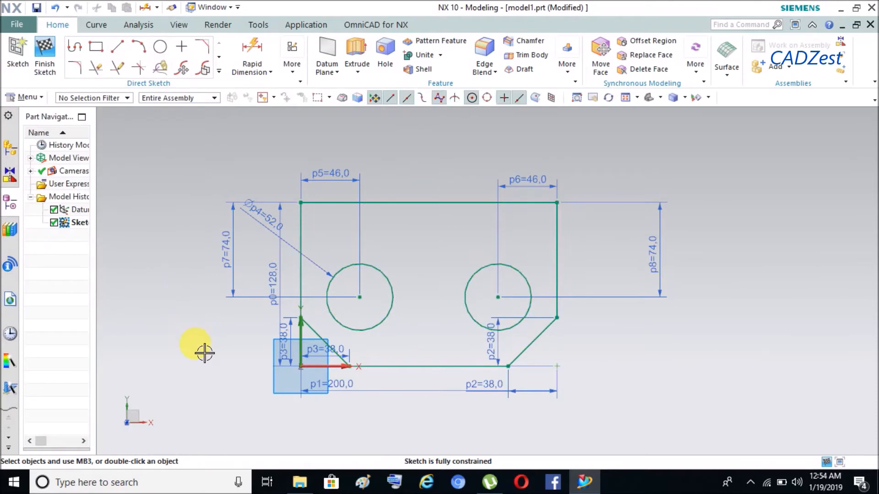
Extrude the chamfered outline with its two circles from 0 to 32 mm into a solid plate
mouse_move(213, 349)
middle_mouse_down()
mouse_move(226, 287)
mouse_move(197, 286)
mouse_move(189, 304)
middle_mouse_up()
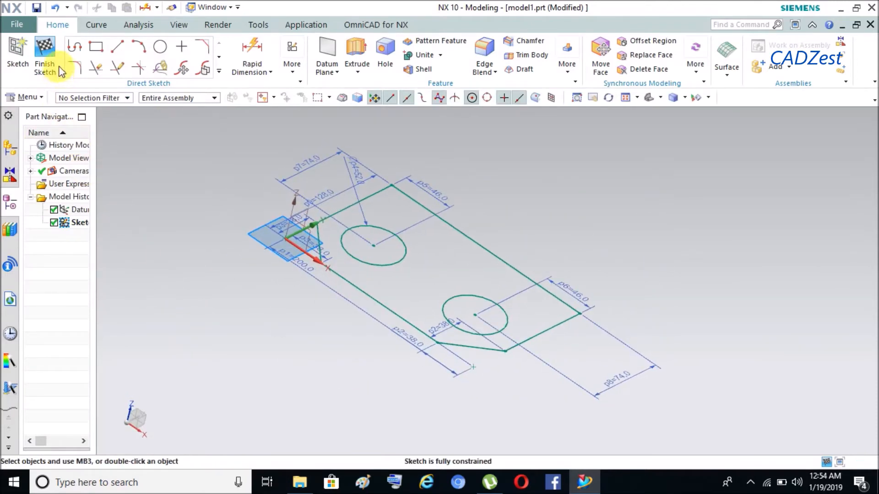
left_click(362, 53)
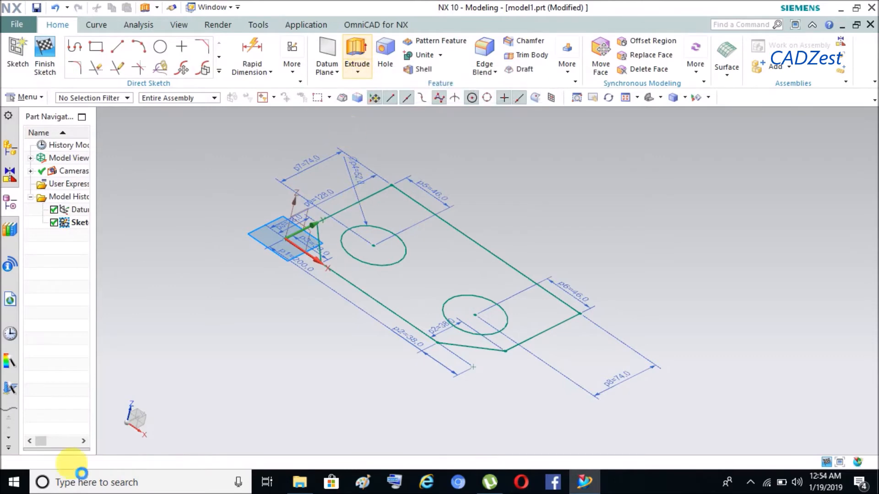
left_click(323, 294)
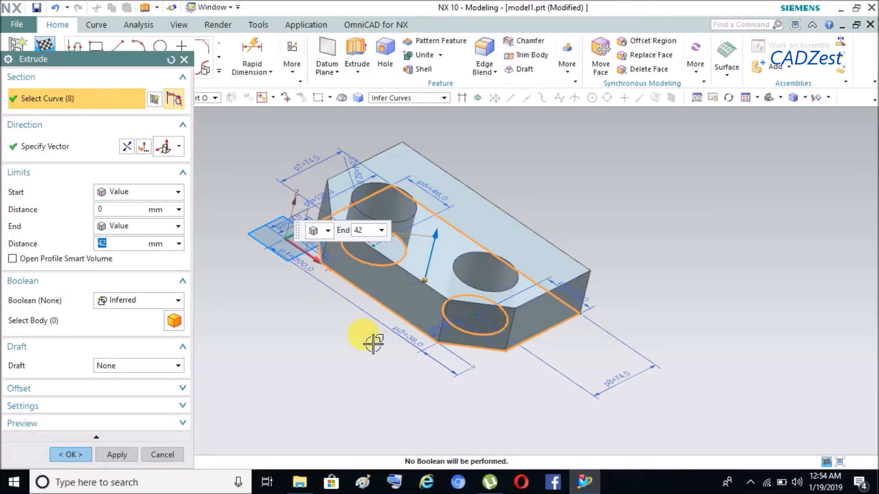
key("Return")
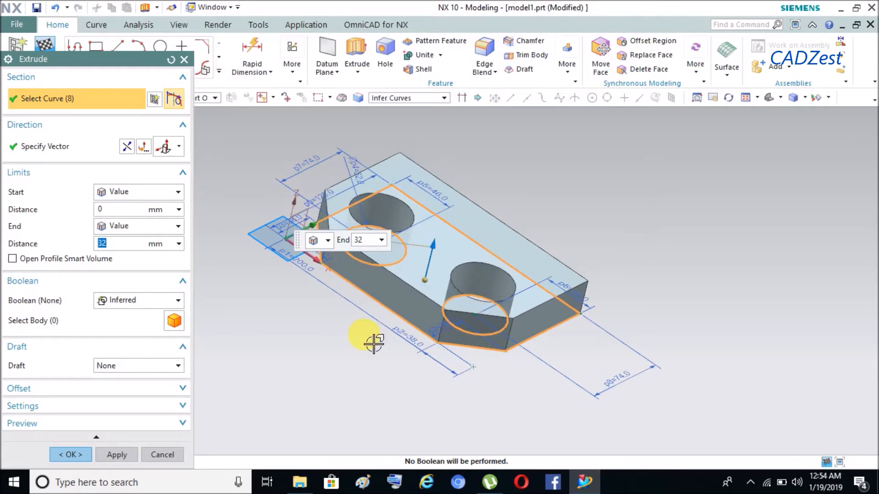
left_click(68, 455)
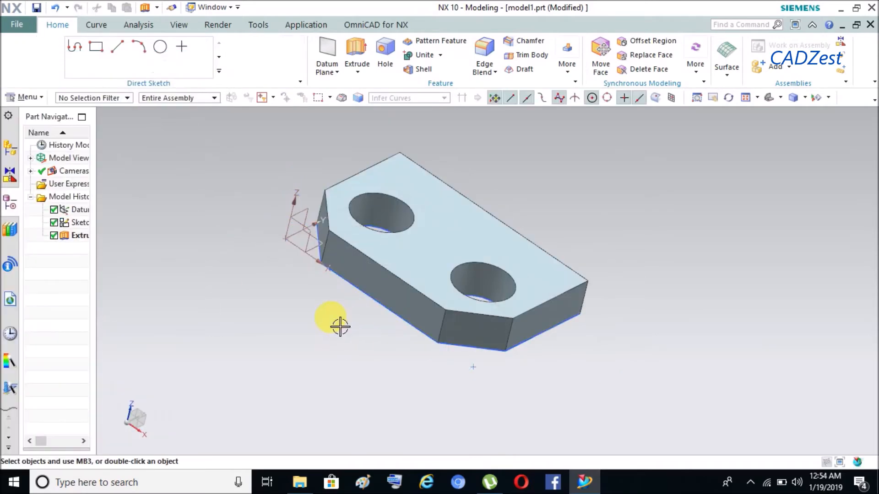
left_click(17, 52)
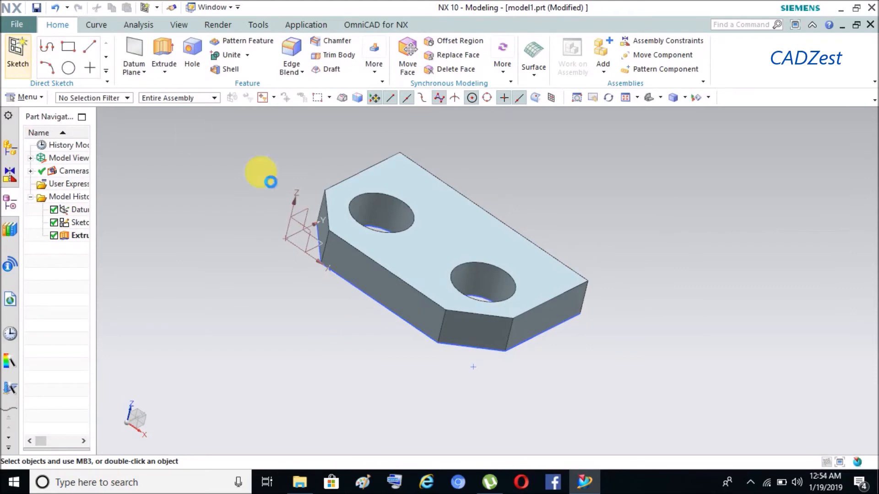
left_click(446, 251)
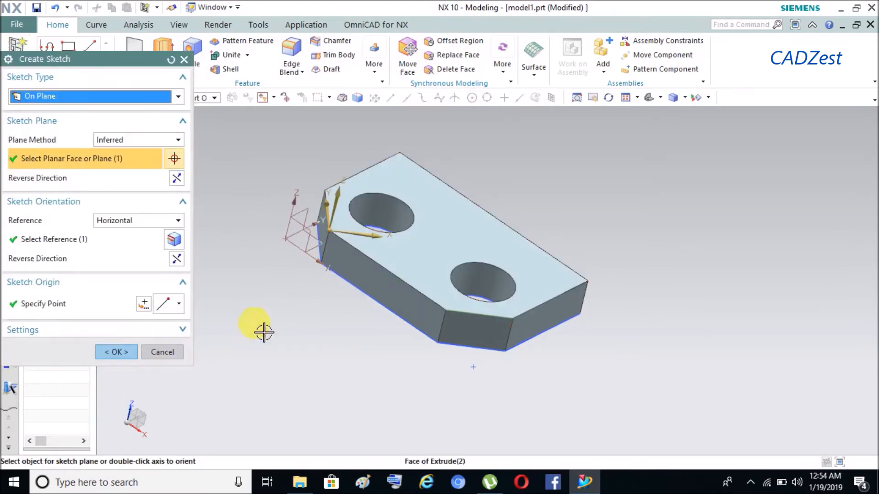
left_click(114, 352)
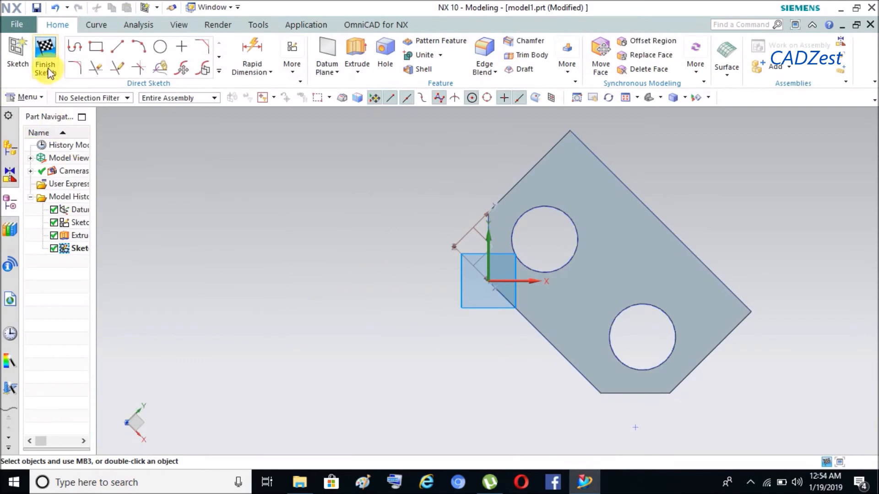
left_click(46, 69)
right_click(78, 248)
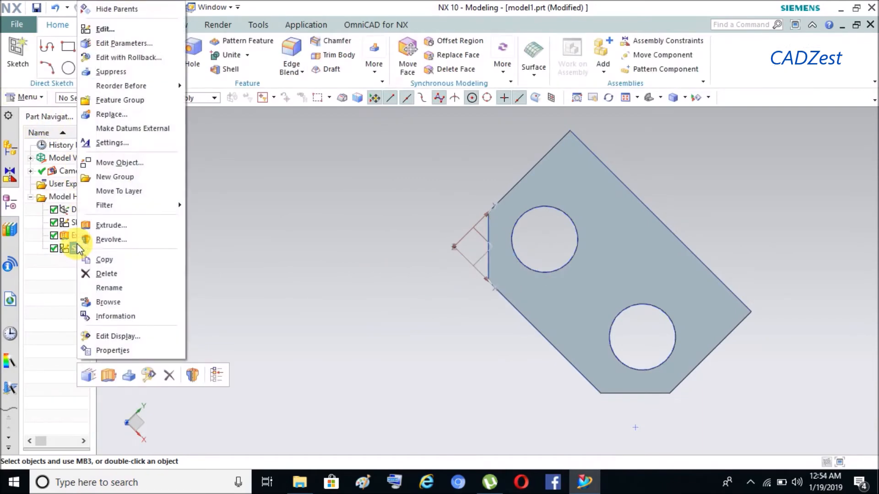
left_click(122, 274)
Create a new sketch on the plate's top face with the inferred plane method and horizontal reference
scroll(324, 308, "down", 3)
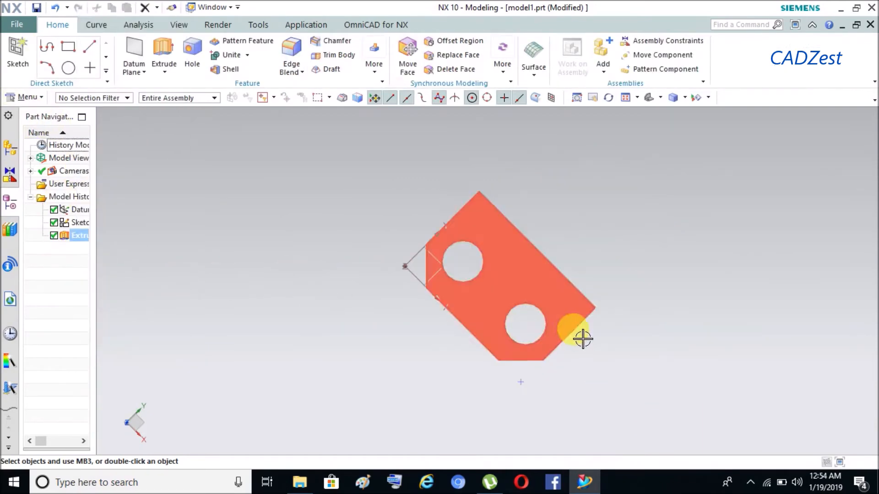
scroll(574, 330, "up", 2)
left_click(18, 60)
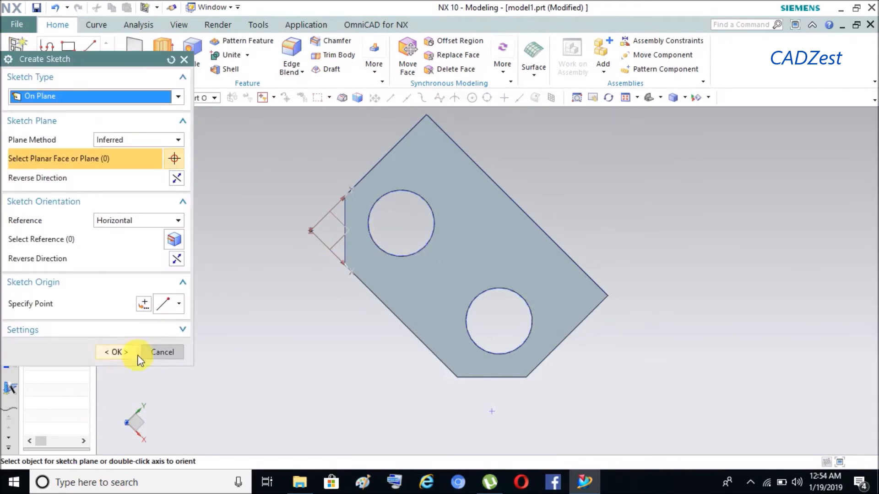
left_click(446, 287)
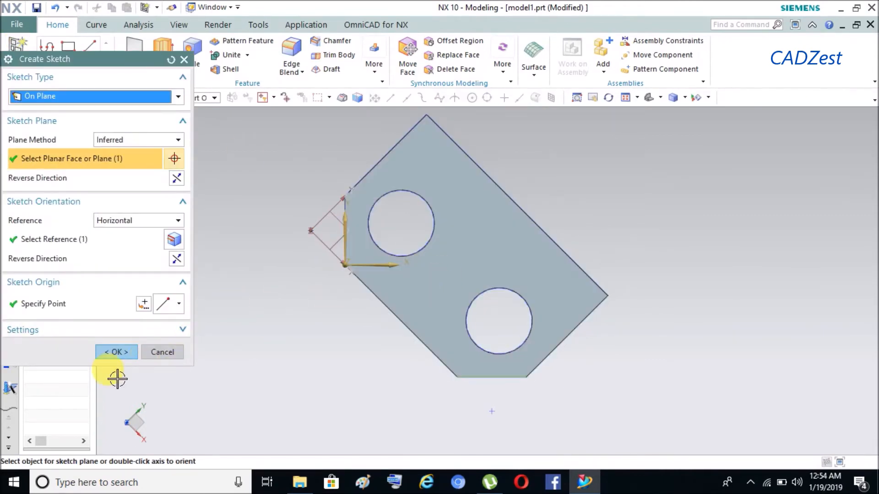
left_click(117, 353)
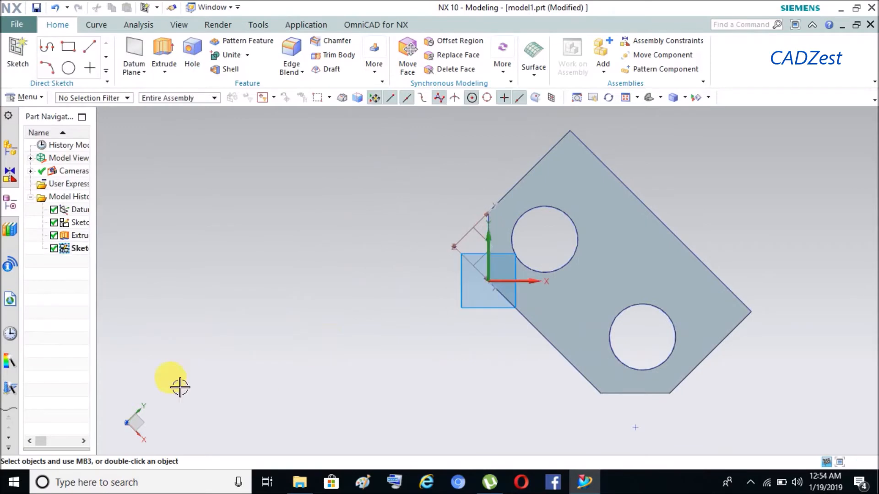
mouse_move(339, 334)
middle_mouse_down()
mouse_move(386, 272)
mouse_move(415, 316)
mouse_move(397, 291)
mouse_move(394, 317)
middle_mouse_up()
scroll(769, 298, "up", 2)
mouse_move(775, 280)
middle_mouse_down()
mouse_move(775, 228)
mouse_move(779, 263)
mouse_move(769, 271)
mouse_move(777, 276)
mouse_move(769, 272)
middle_mouse_up()
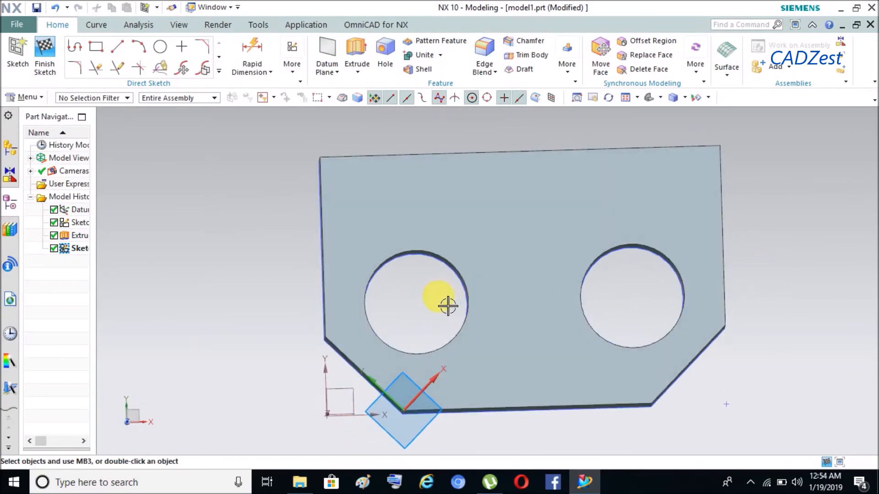
left_click(97, 49)
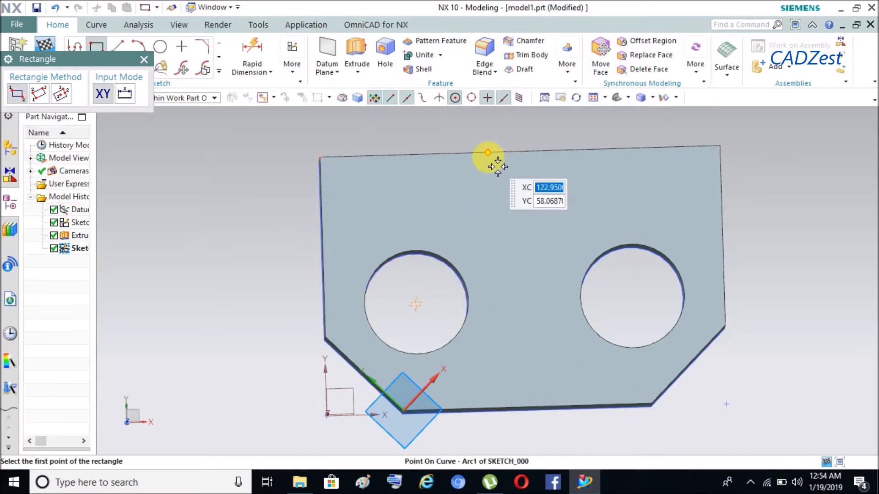
left_click(479, 152)
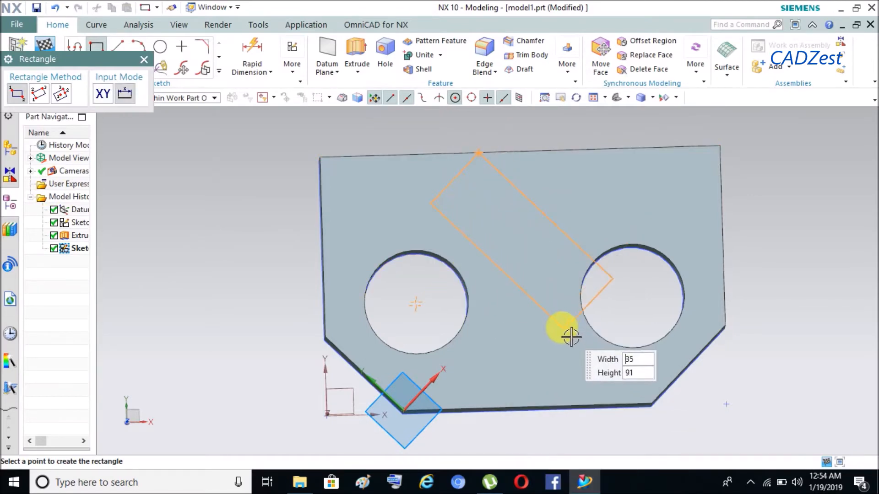
key("Escape")
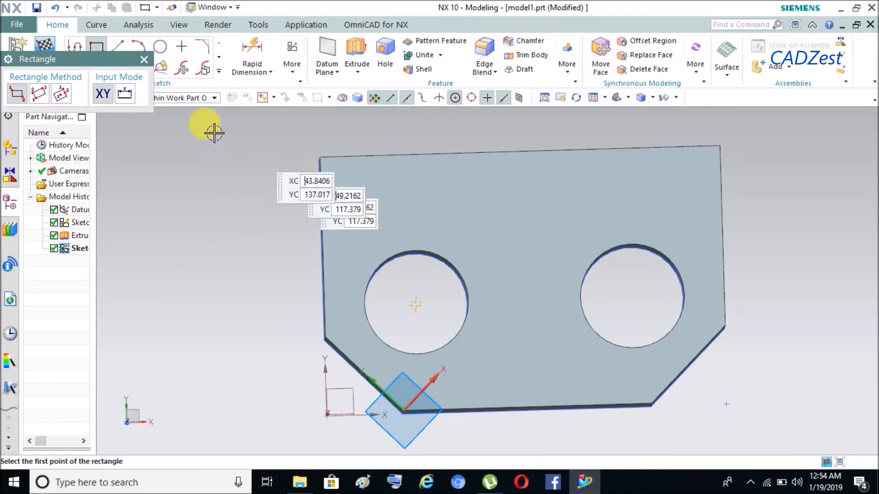
Draw a four-line Profile between the two holes, spanning the plate from its upper edge to its lower edge
left_click(79, 43)
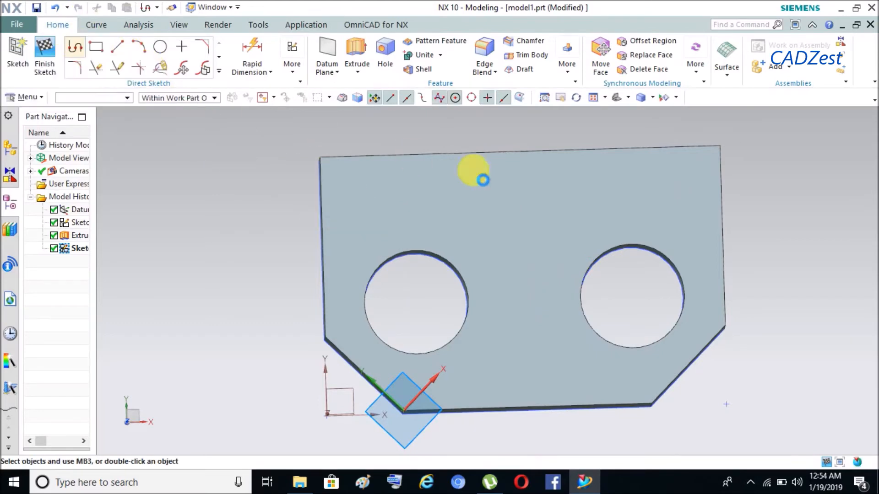
left_click(467, 154)
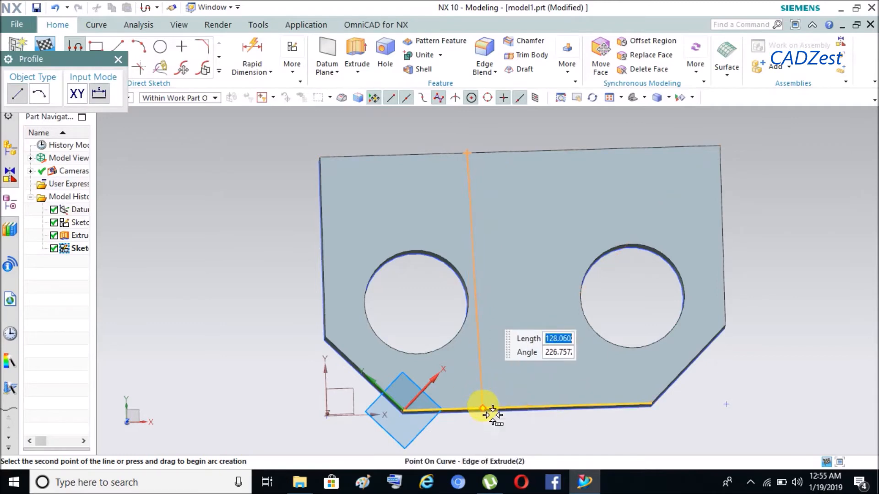
left_click(489, 413)
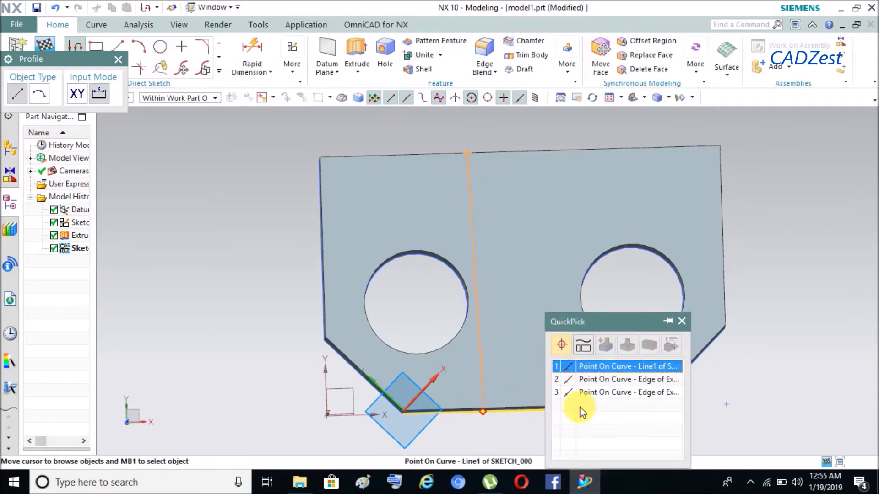
left_click(578, 367)
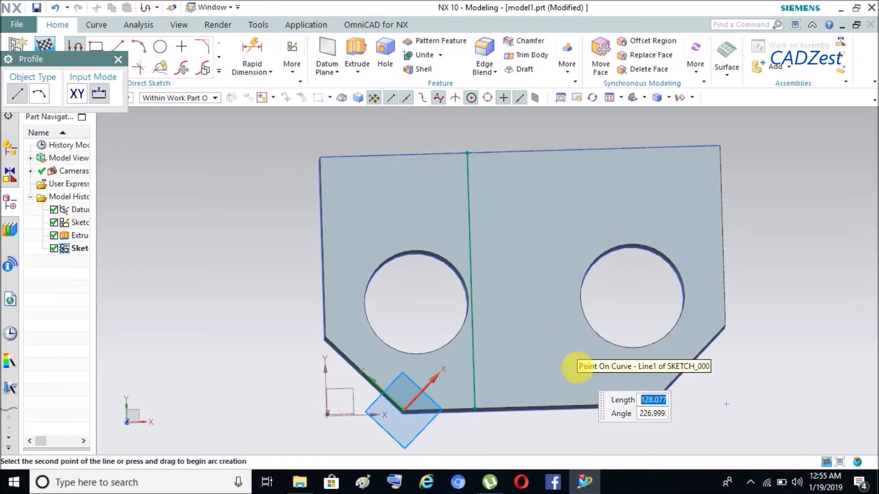
left_click(566, 406)
left_click(569, 157)
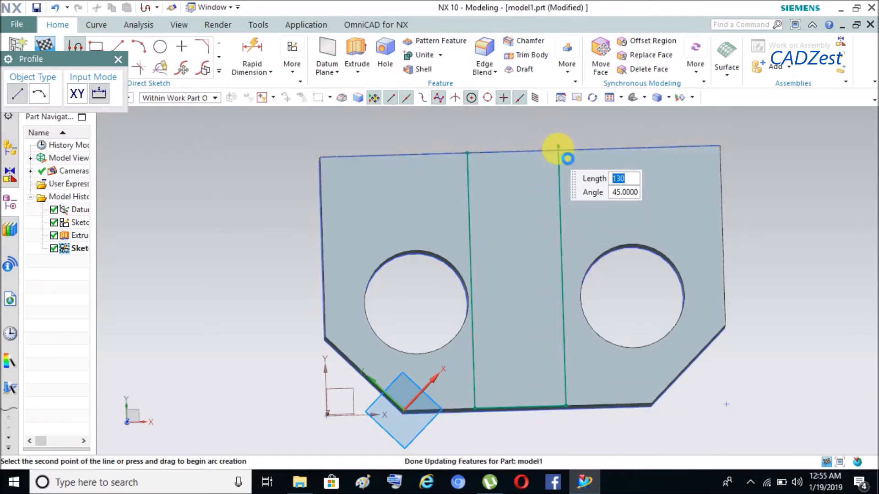
left_click(478, 152)
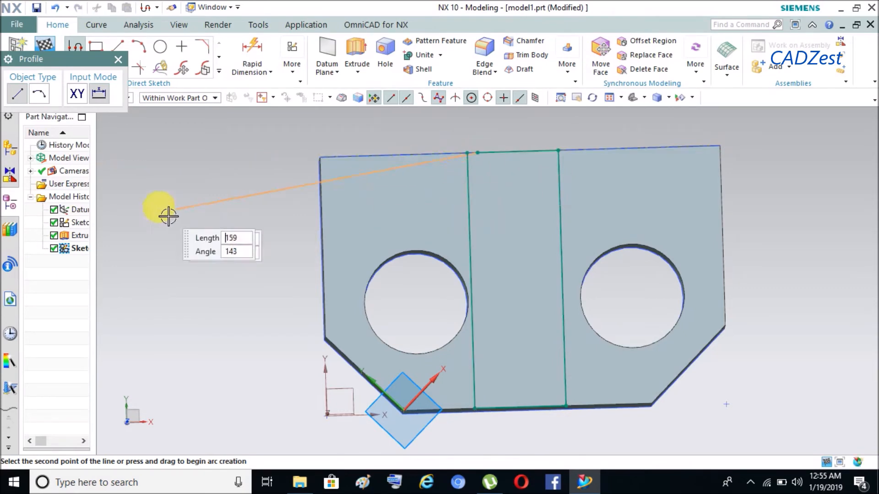
left_click(118, 61)
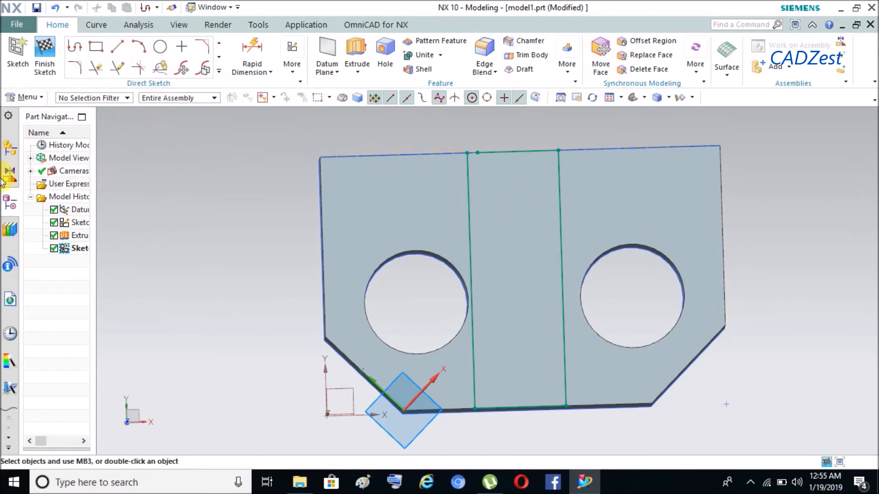
Use Make Corner to join the profile's left line with its upper line, closing the strip outline
left_click(139, 68)
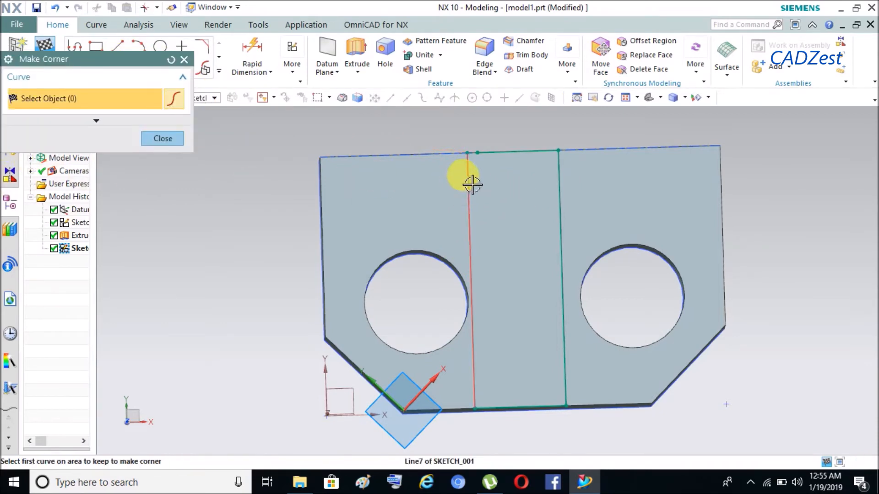
left_click(472, 184)
left_click(520, 158)
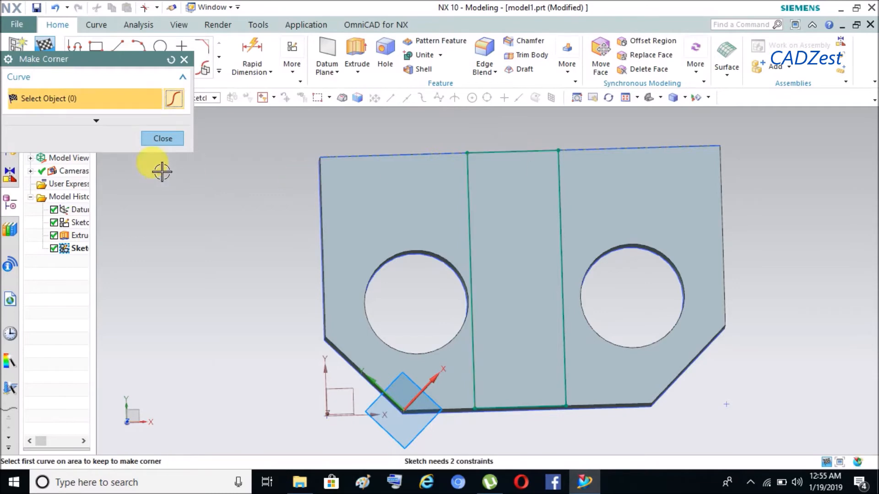
Dimension the strip's upper line with Rapid Dimension and set the width to 36 mm
left_click(184, 140)
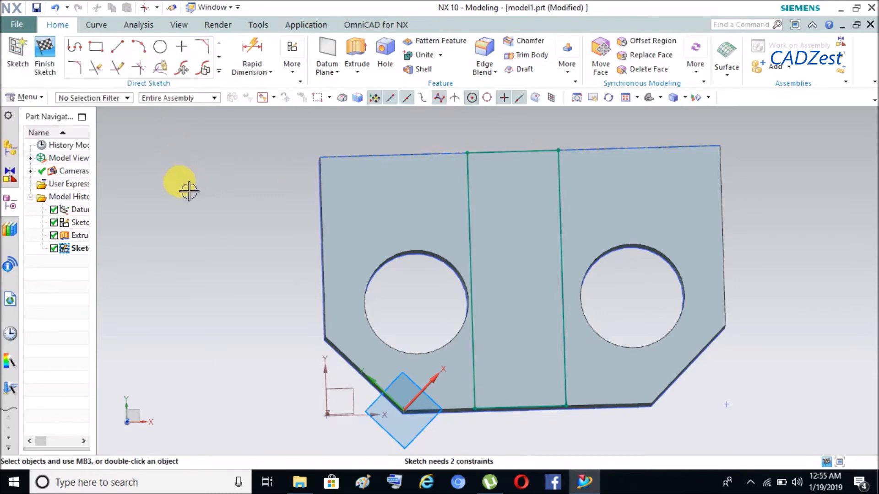
left_click(252, 56)
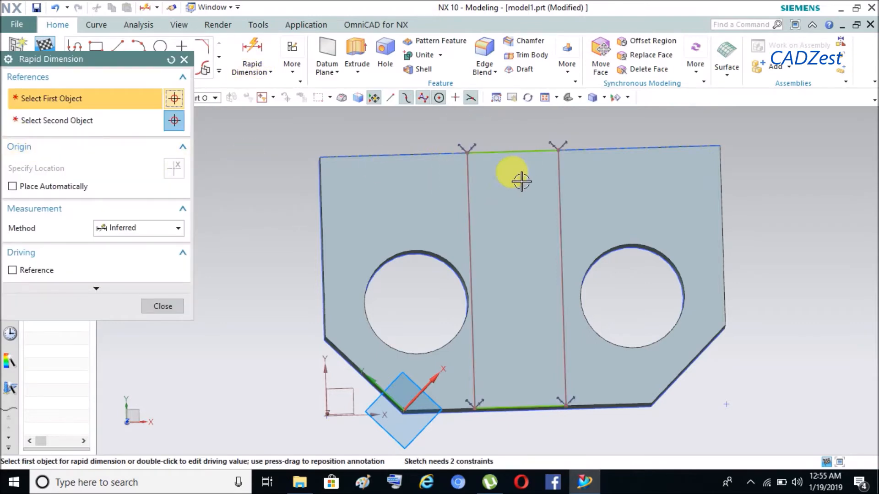
left_click(537, 150)
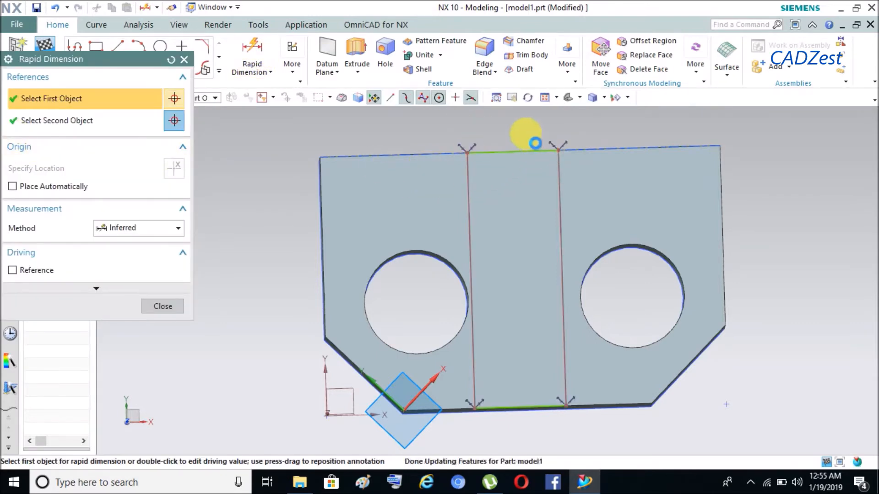
left_click(519, 137)
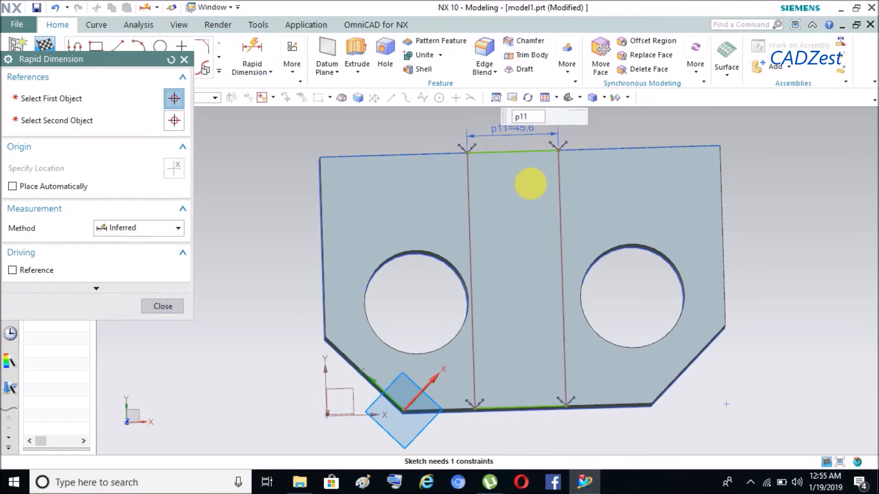
type("36")
key("Return")
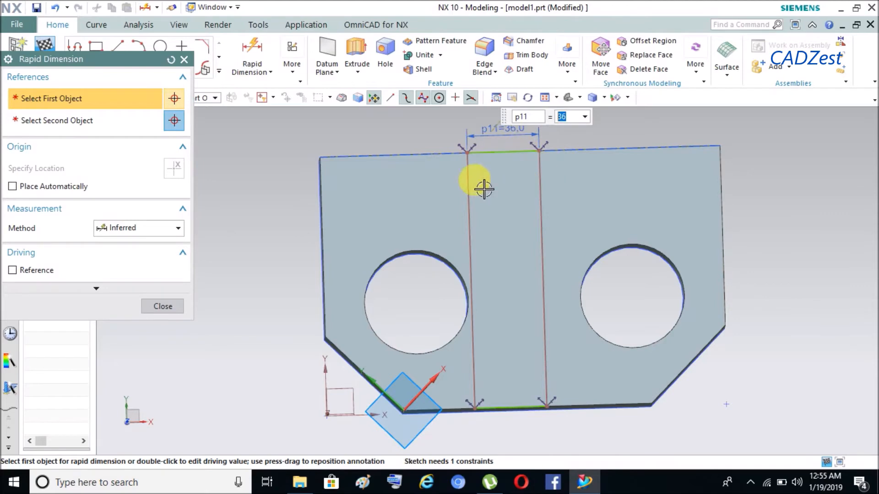
Dimension from the strip's right line to the plate's right edge and set the distance to 82 mm
left_click(543, 191)
left_click(726, 199)
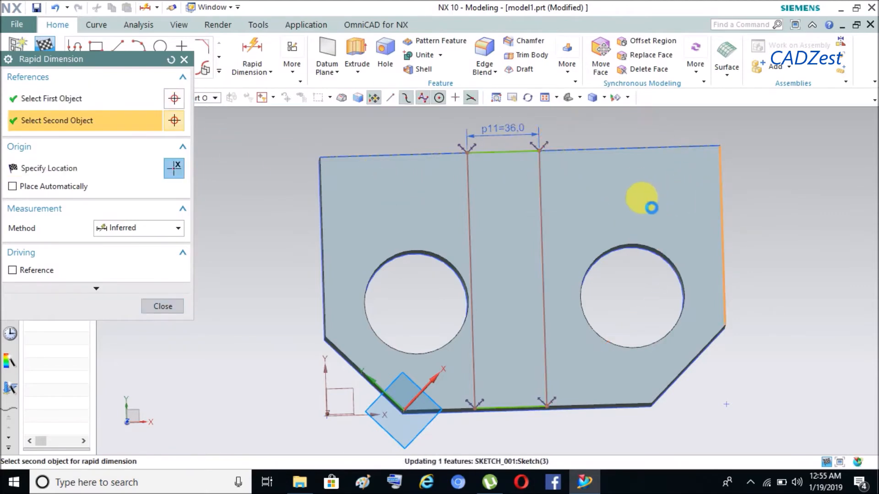
left_click(642, 189)
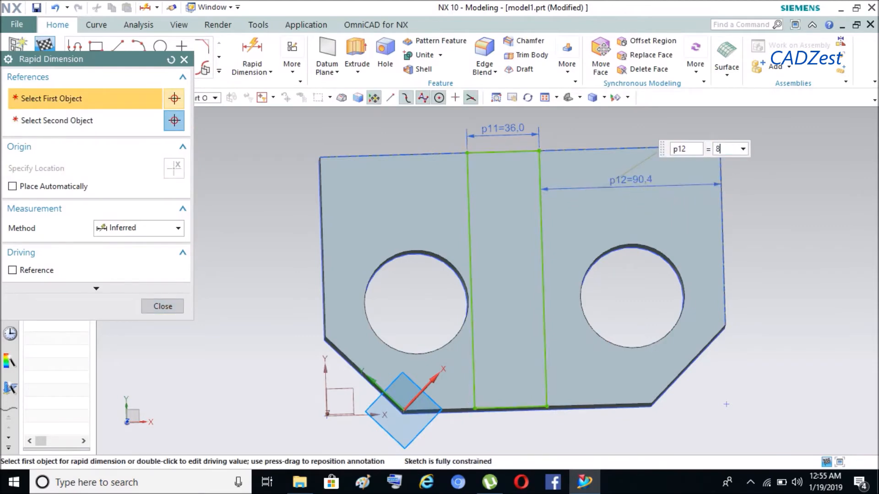
type("82")
key("Return")
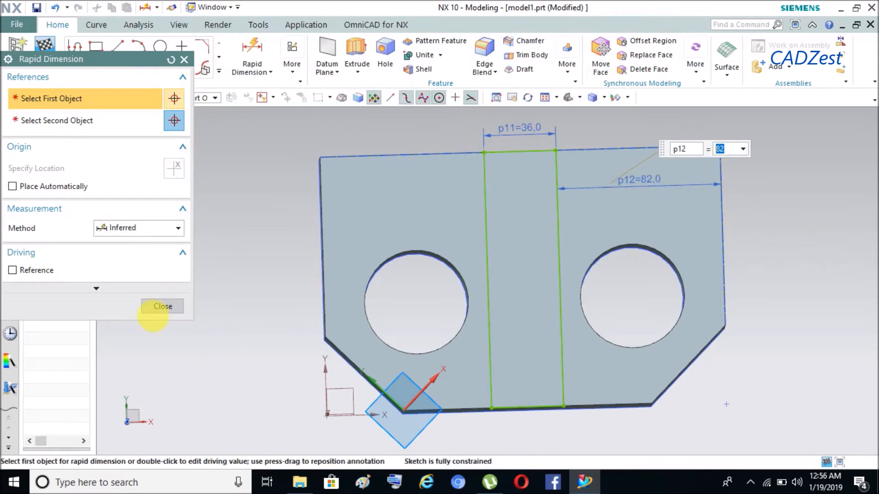
left_click(161, 304)
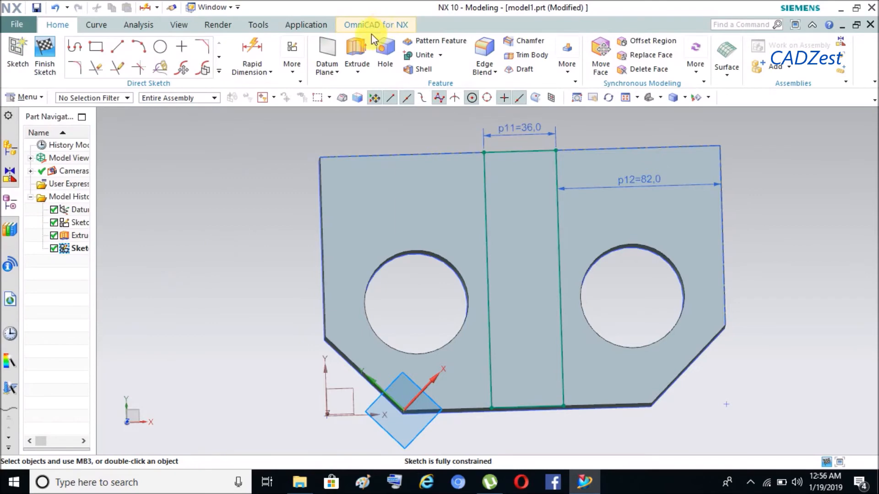
Extrude the strip outline from 0 to 10 mm above the plate, keeping the inferred Unite
left_click(345, 45)
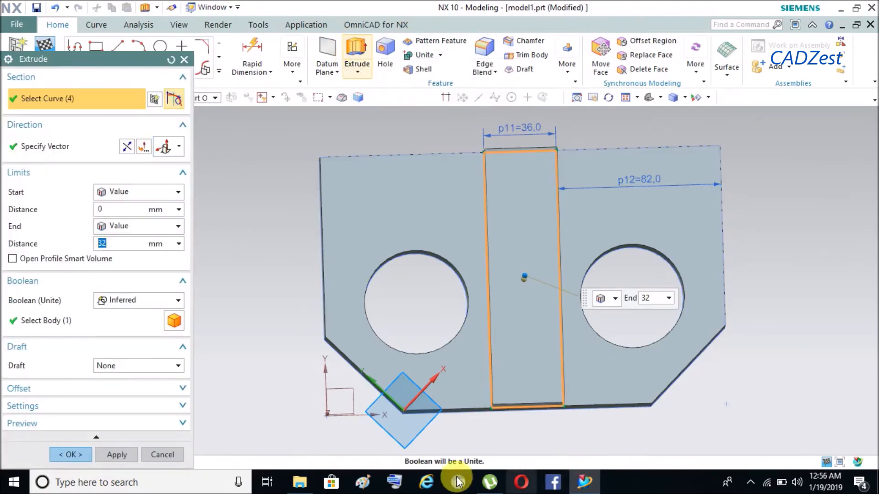
middle_click_drag(266, 393, 257, 310)
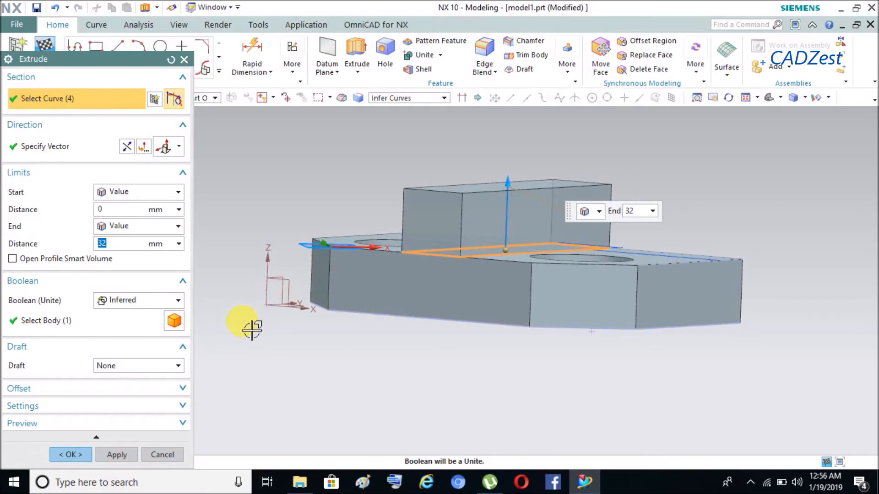
key("Return")
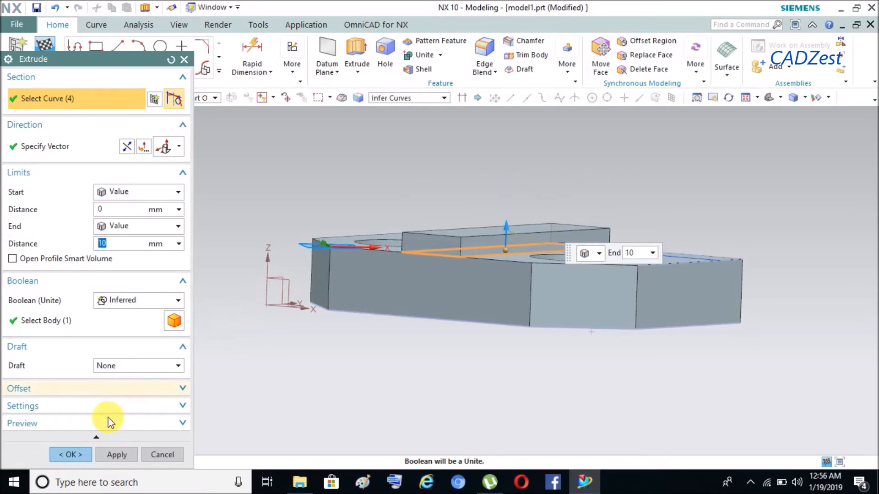
left_click(69, 455)
Create a new sketch on the plate's full-length rear side face
mouse_move(304, 337)
middle_mouse_down()
mouse_move(320, 398)
mouse_move(338, 373)
mouse_move(218, 285)
mouse_move(226, 238)
mouse_move(221, 245)
mouse_move(238, 240)
mouse_move(329, 279)
middle_mouse_up()
left_click(382, 244)
left_click(118, 351)
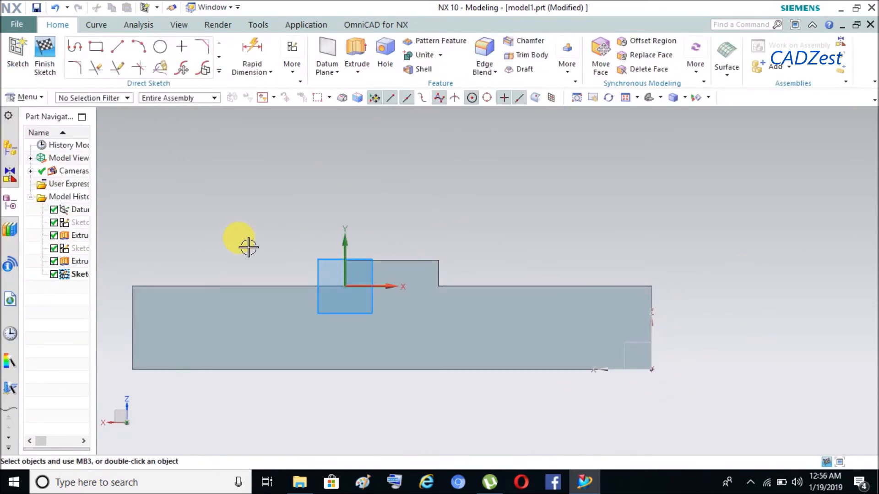
Draw a two-line Profile from the face's upper left corner to an apex above the plate and down to the upper right corner
left_click(77, 47)
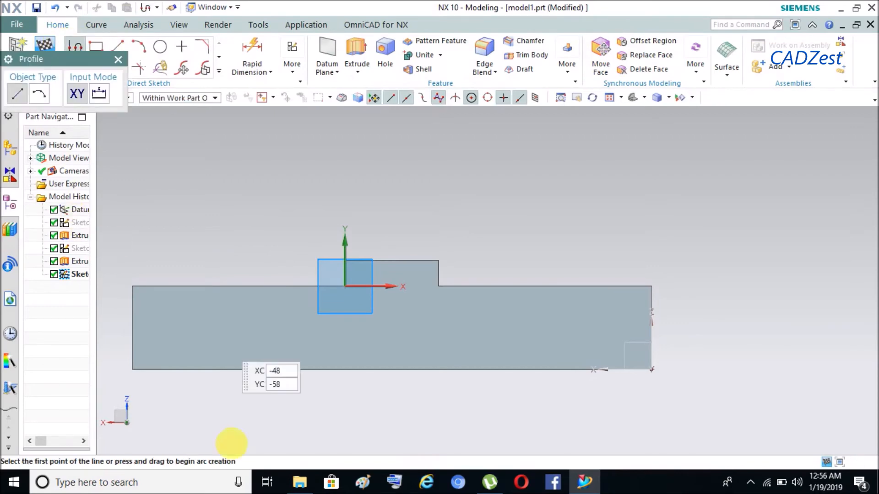
left_click(132, 287)
scroll(142, 295, "down", 3)
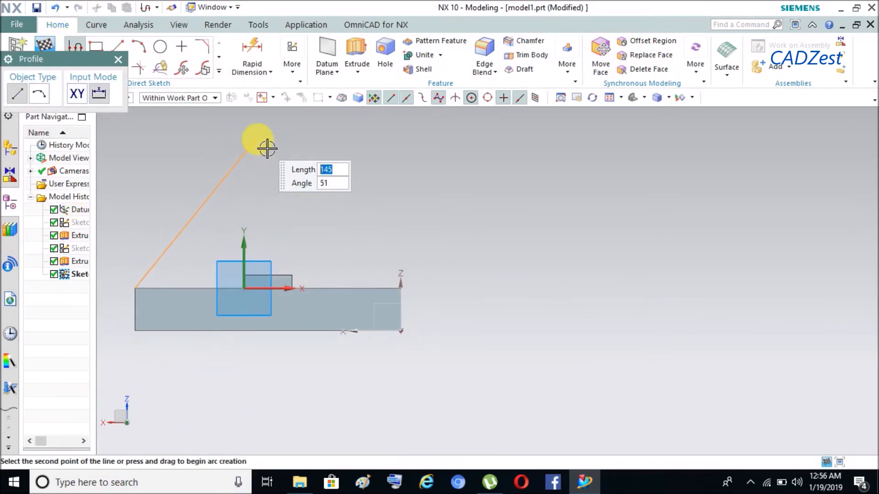
scroll(271, 177, "down", 3)
left_click(264, 121)
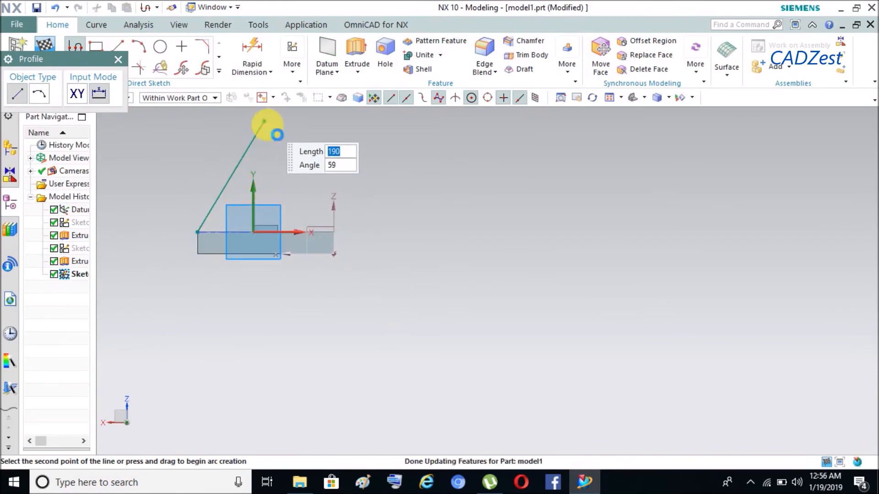
left_click(334, 232)
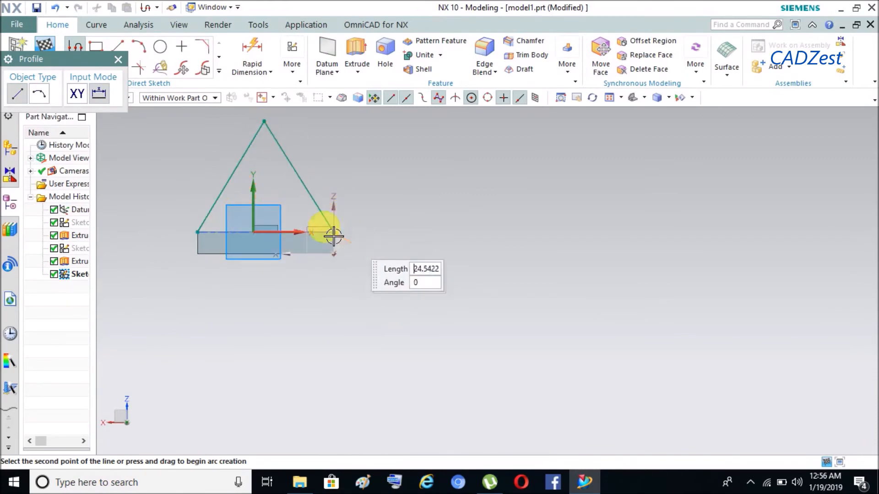
left_click(118, 59)
scroll(288, 229, "up", 3)
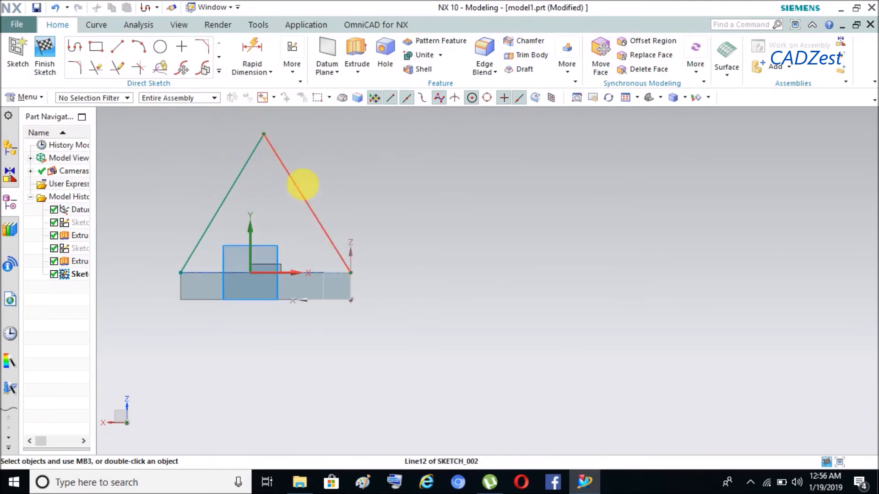
scroll(398, 291, "down", 1)
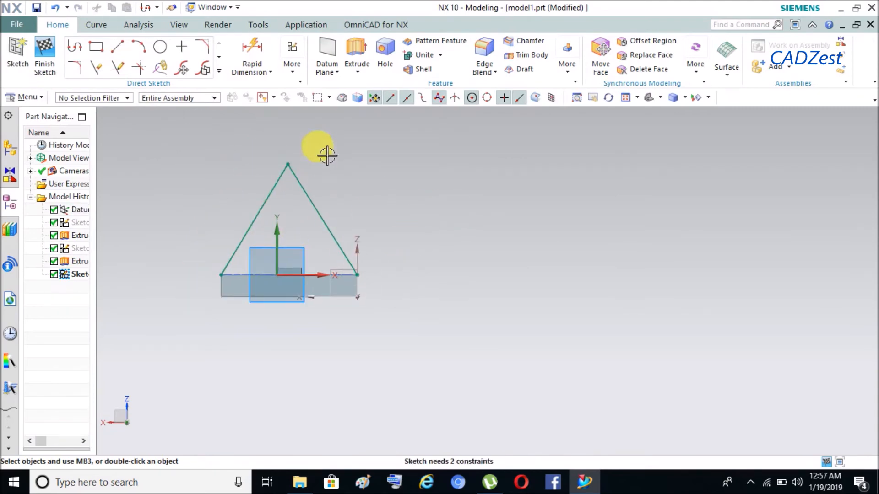
scroll(327, 156, "up", 1)
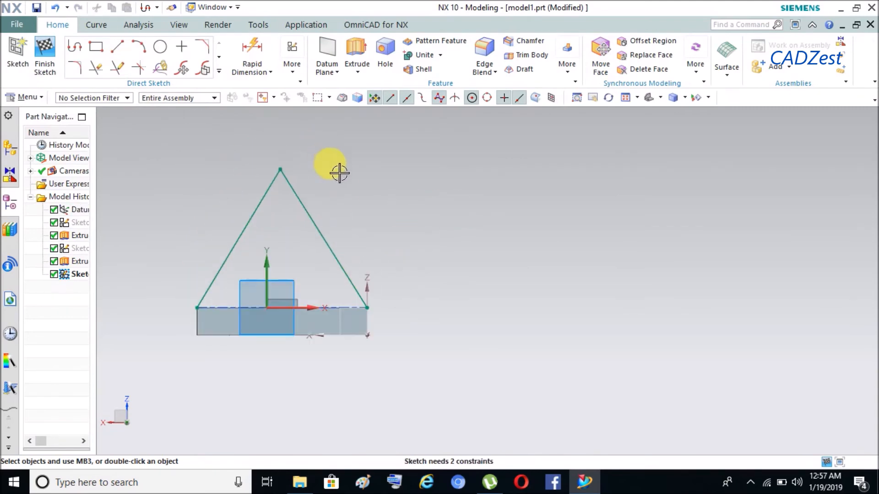
left_click(115, 43)
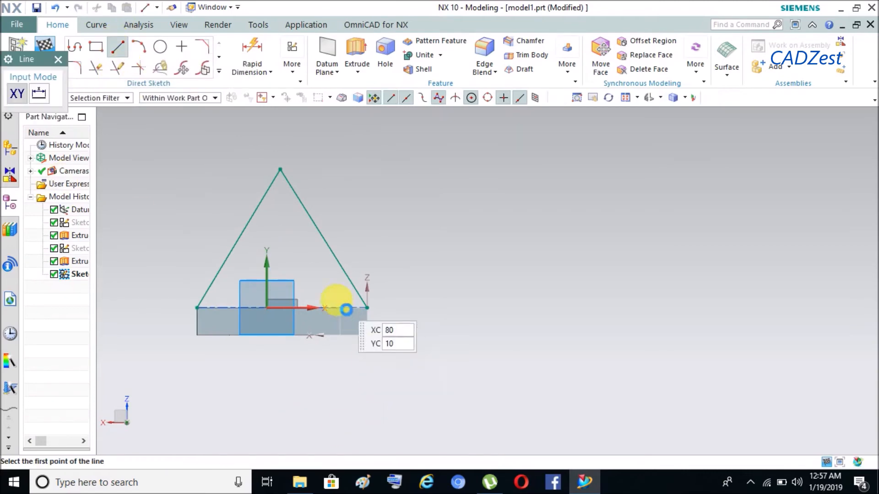
left_click(290, 176)
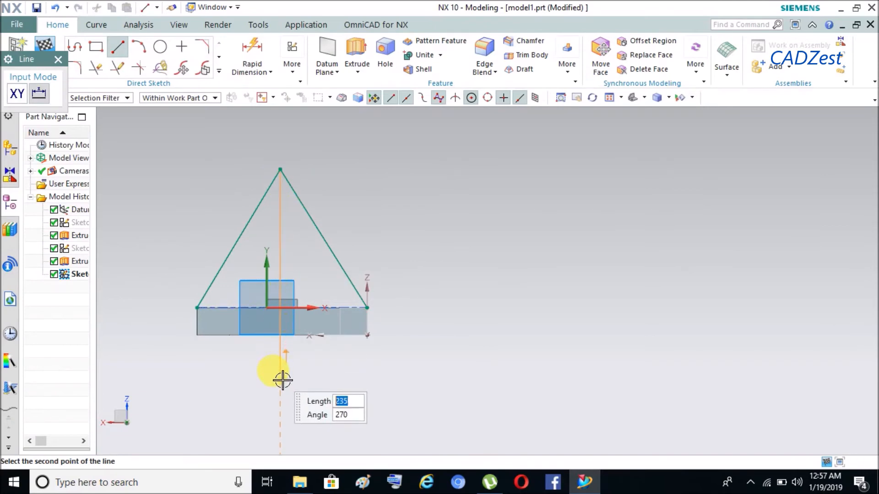
key("Escape")
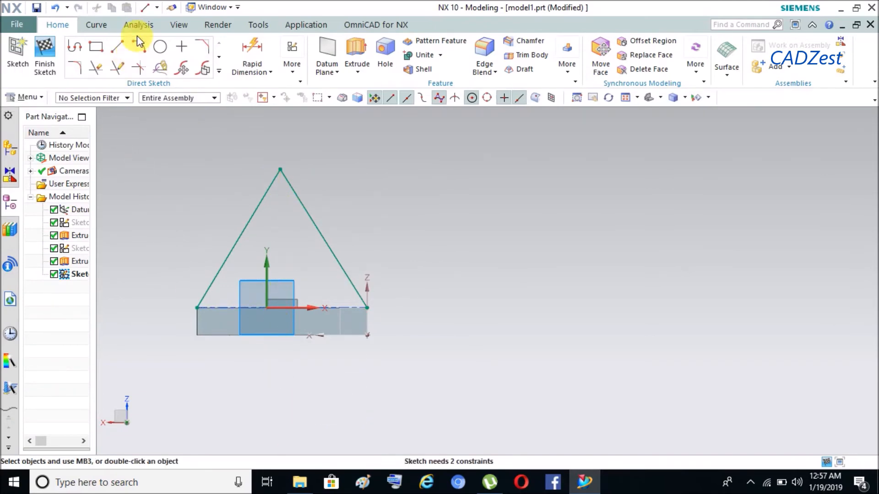
Close the triangle with a horizontal base line between its two lower endpoints along the plate's upper edge
scroll(299, 251, "down", 1)
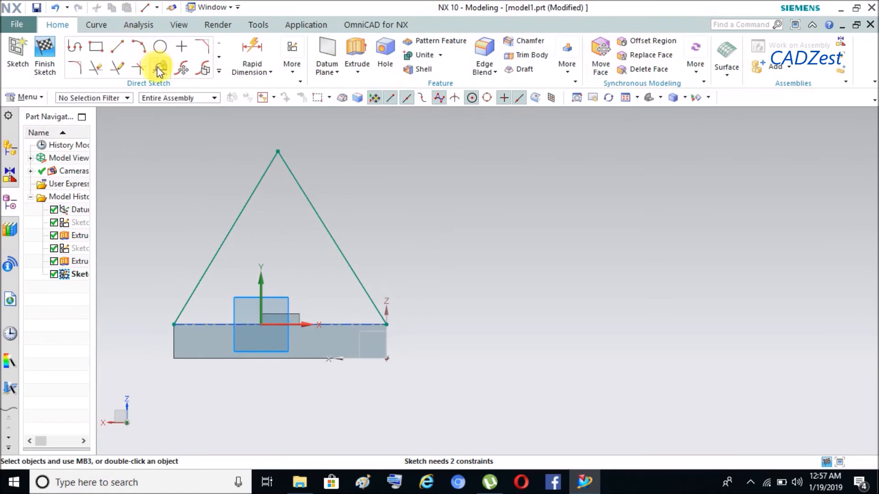
left_click(118, 47)
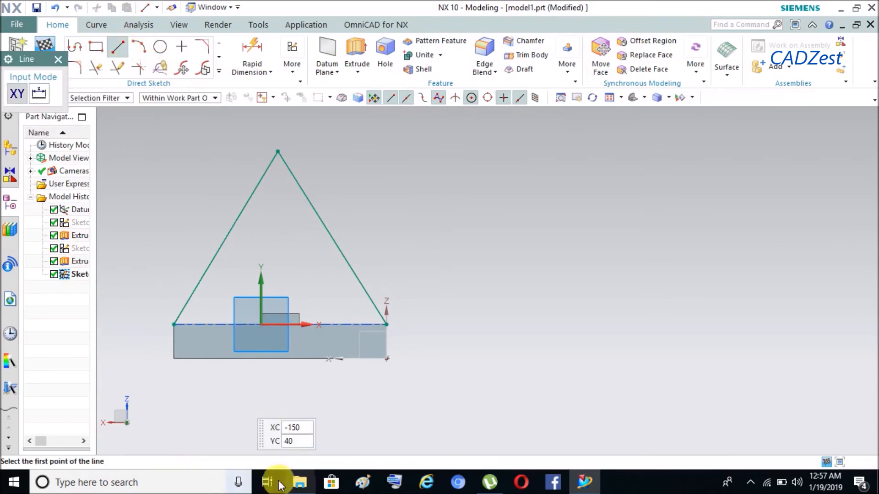
left_click(179, 330)
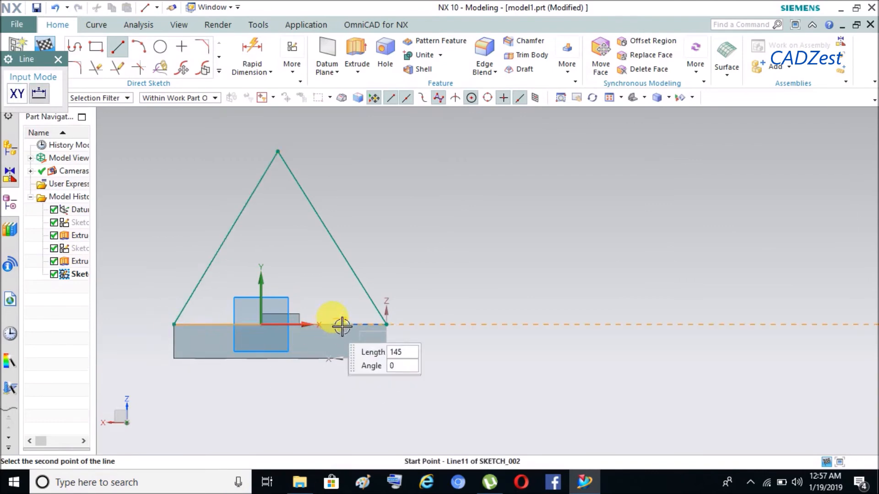
left_click(395, 328)
left_click(59, 60)
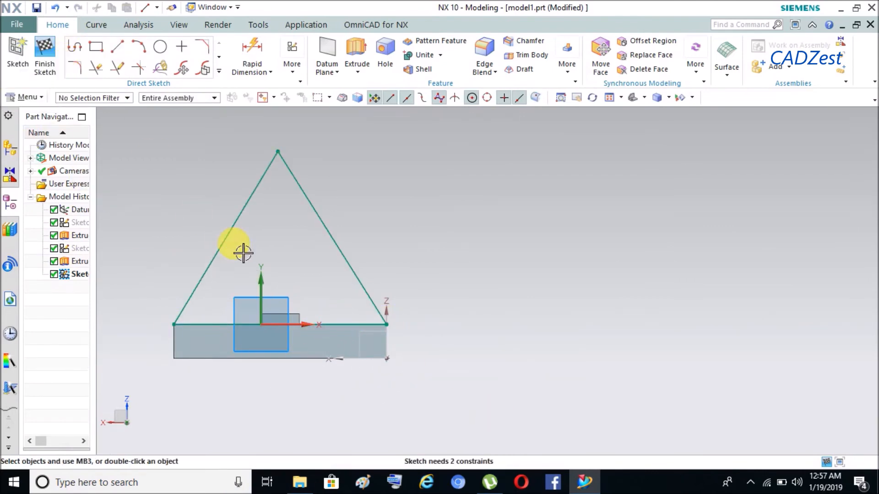
Draw a line from the triangle's apex to the midpoint of its base line
scroll(253, 304, "up", 1)
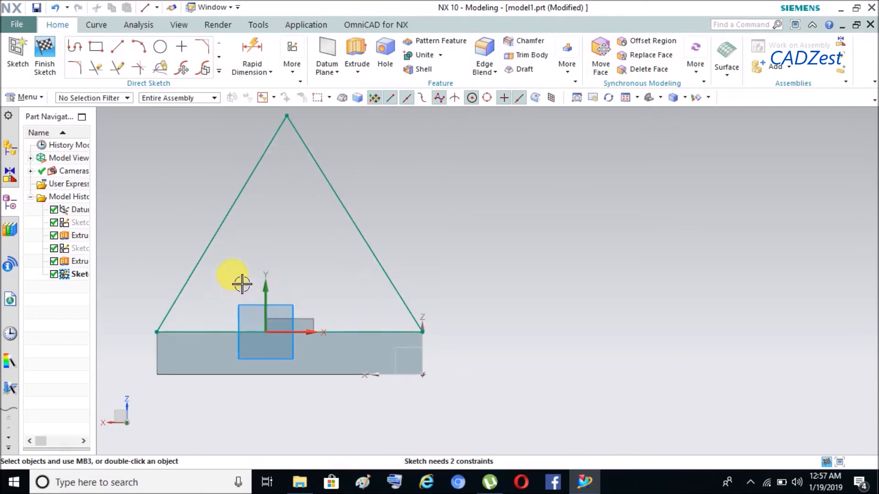
left_click(117, 46)
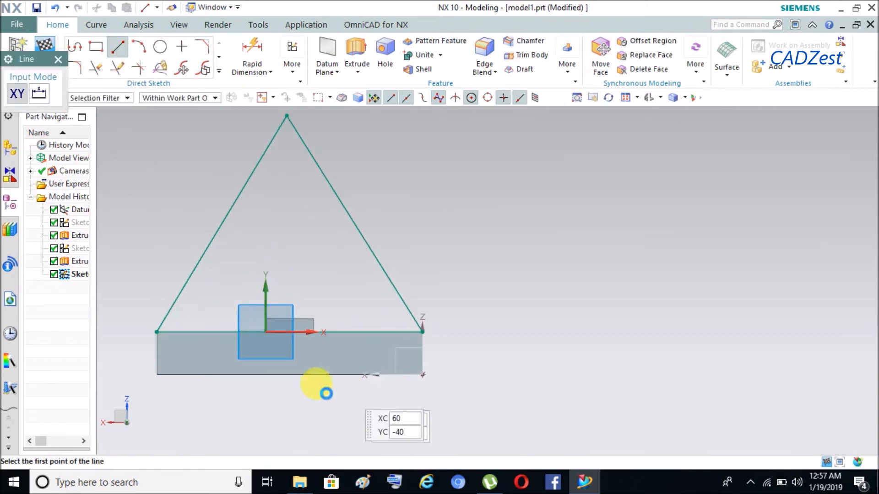
left_click(287, 116)
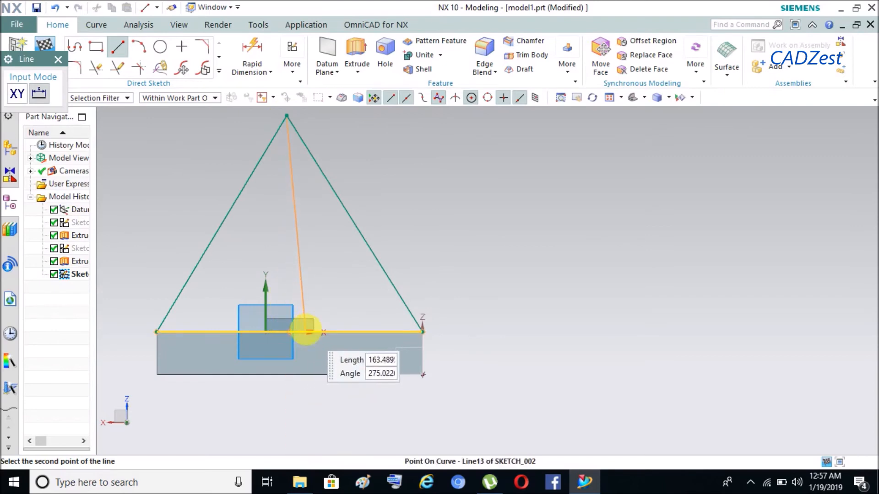
left_click(336, 374)
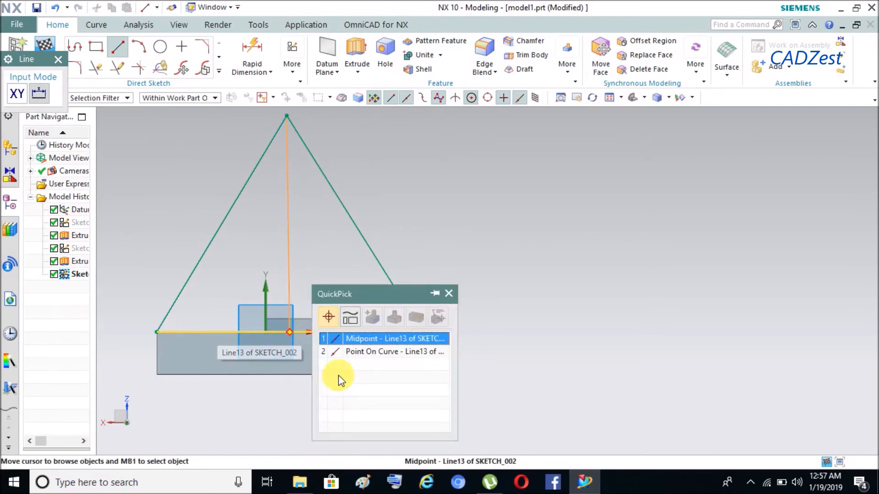
left_click(356, 340)
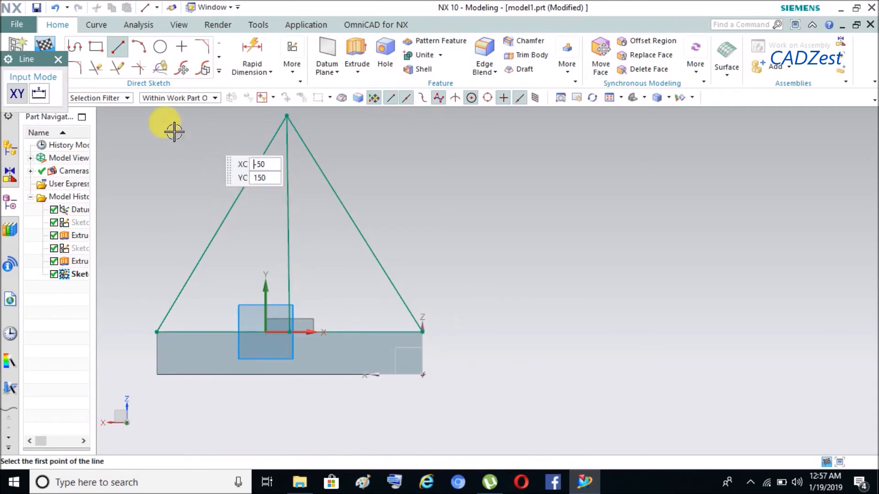
left_click(58, 59)
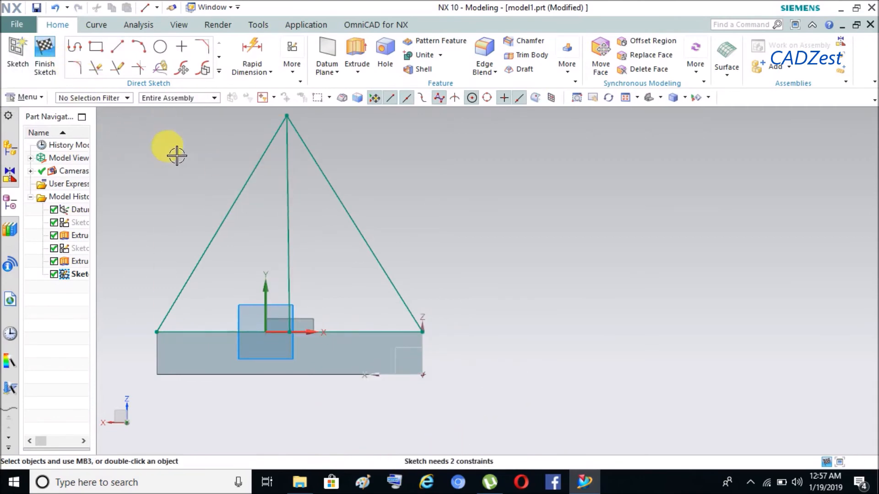
Apply a Vertical geometric constraint to the line joining the triangle's apex and base midpoint
left_click(291, 65)
left_click(326, 128)
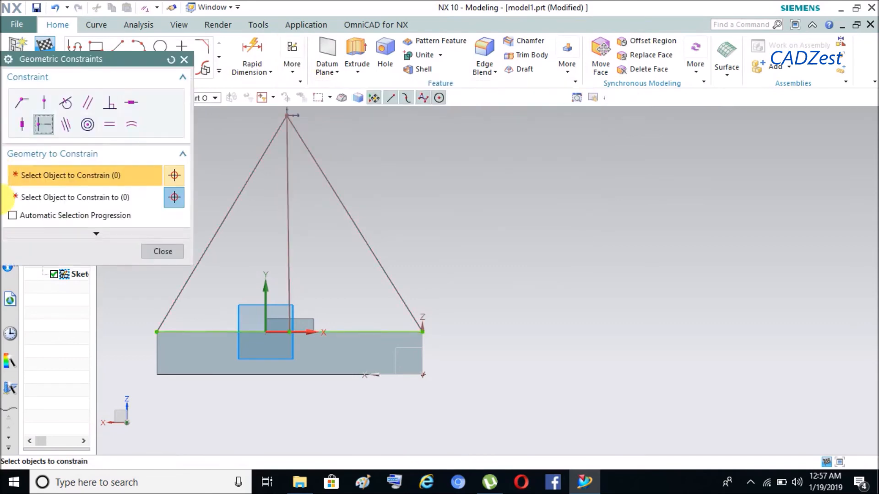
left_click(23, 126)
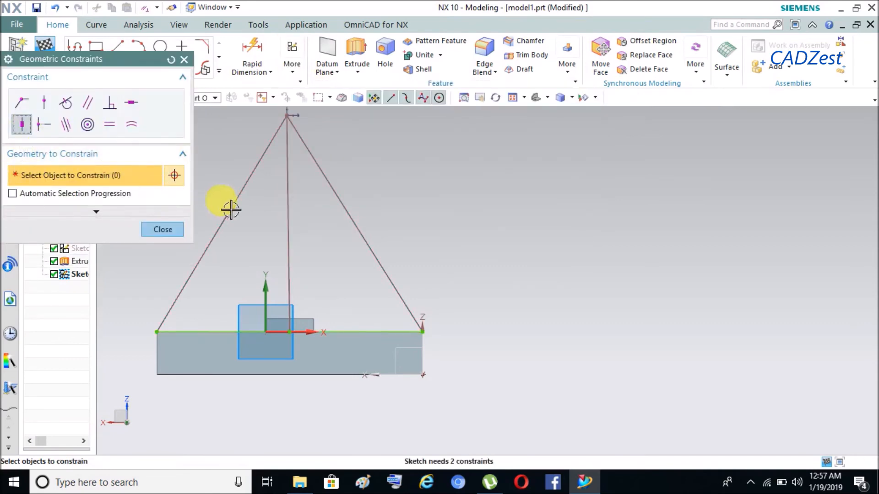
left_click(289, 236)
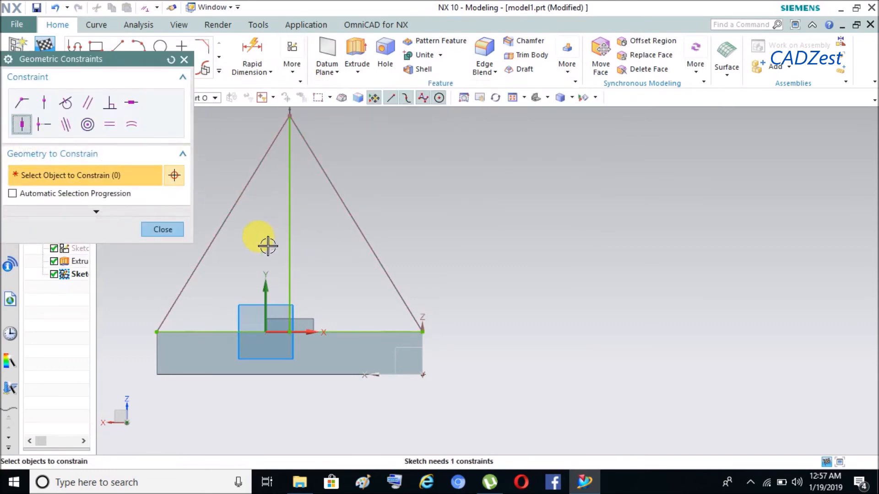
left_click(174, 233)
Convert the vertical line inside the triangle to a reference line
scroll(235, 294, "down", 2)
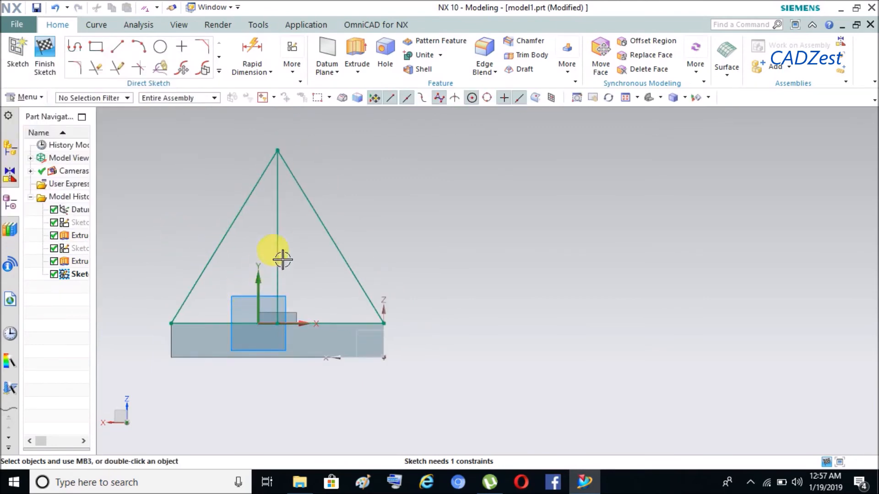
right_click(285, 223)
left_click(323, 230)
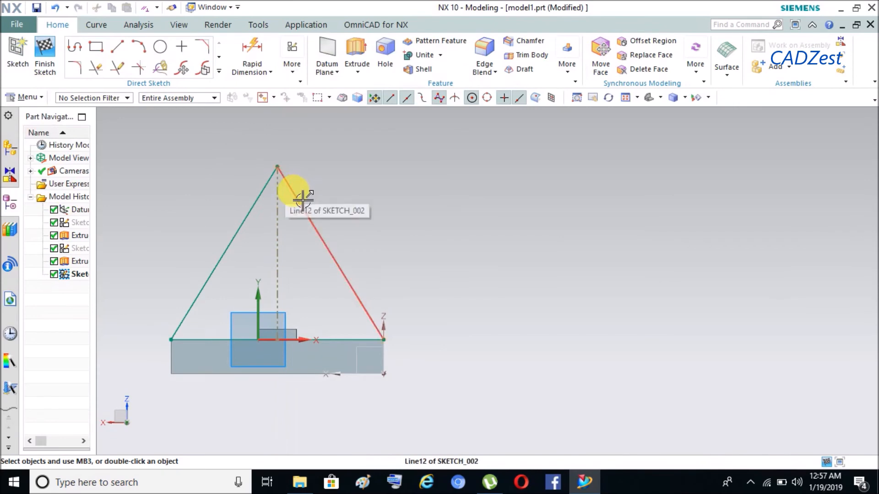
Draw a circle about 24 mm in diameter inside the triangle, centred on the vertical reference line
left_click(160, 47)
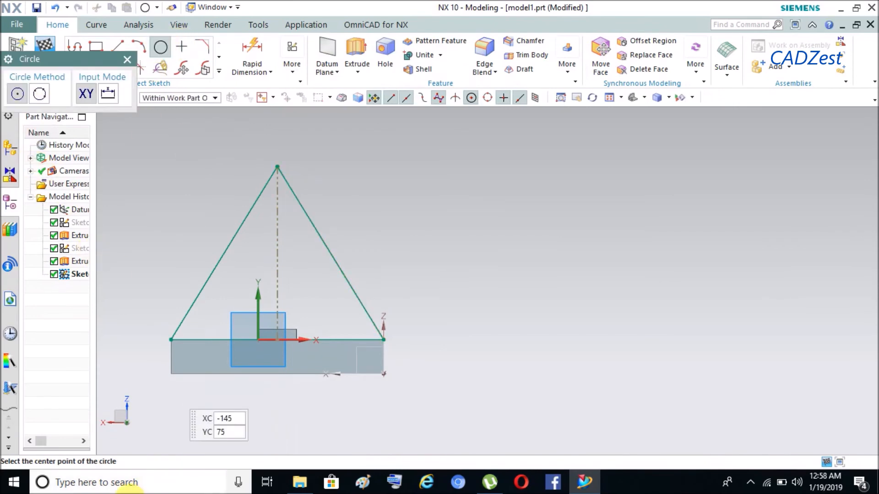
left_click(274, 247)
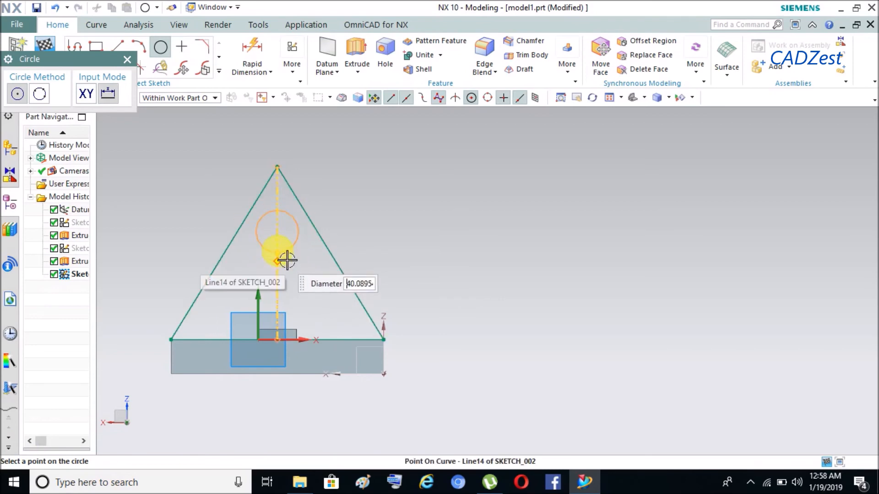
scroll(280, 242, "up", 1)
scroll(280, 240, "up", 1)
left_click(270, 246)
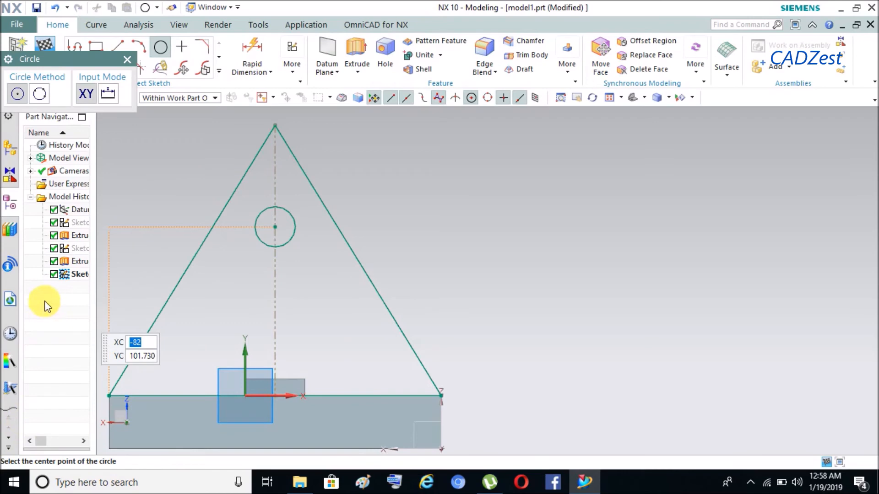
left_click(127, 60)
Dimension the circle's diameter and set it to 56 mm
left_click(251, 58)
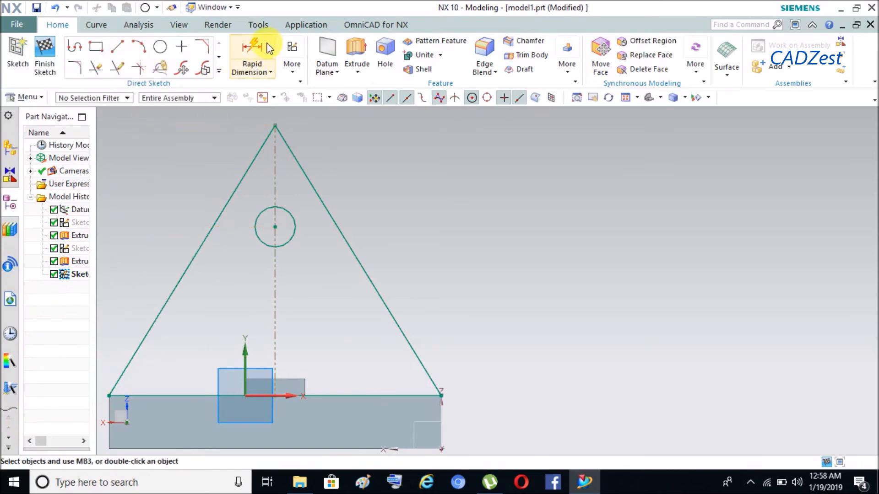
left_click(295, 220)
left_click(399, 174)
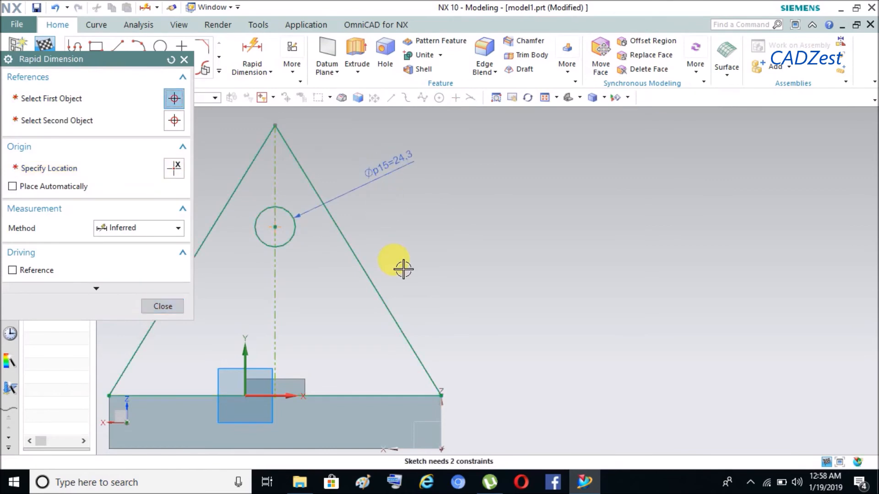
type("56")
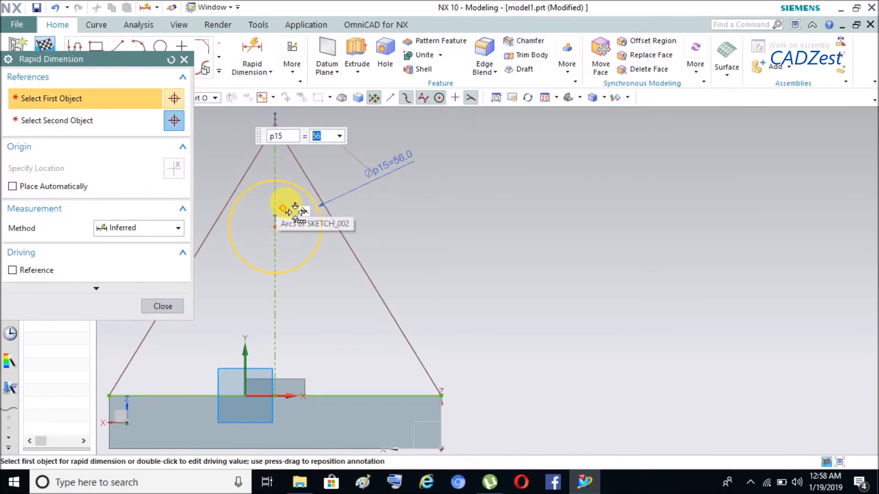
key("Return")
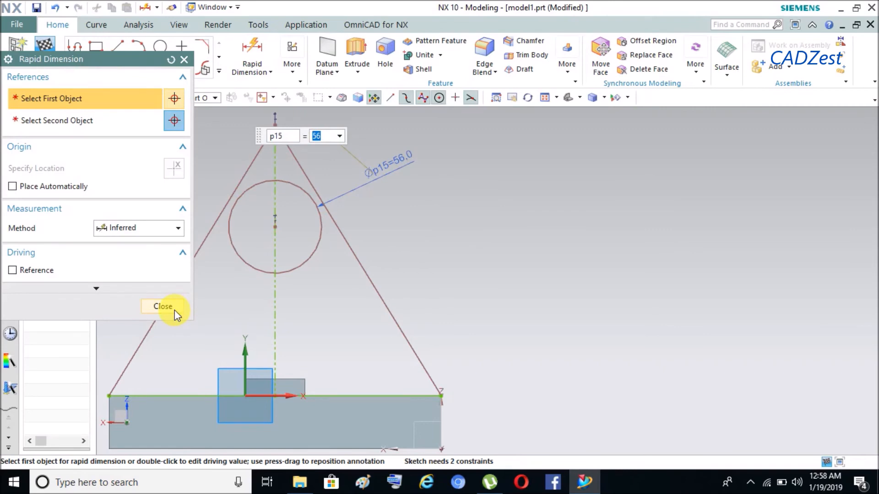
Dimension the circle's centre height above the triangle's base line and set it to 108 mm
left_click(276, 229)
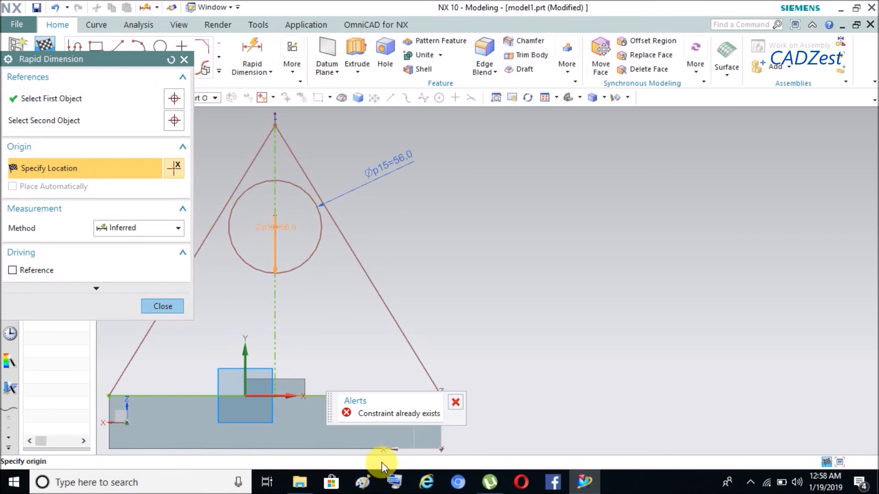
left_click(332, 406)
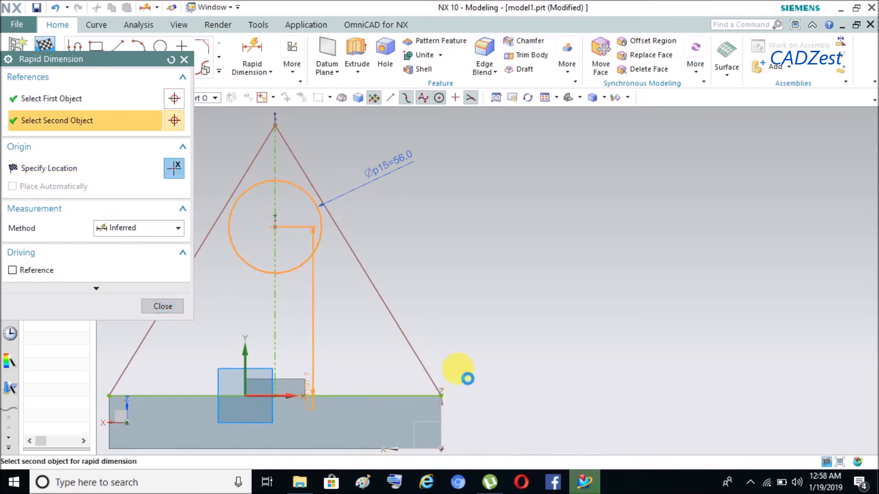
left_click(503, 324)
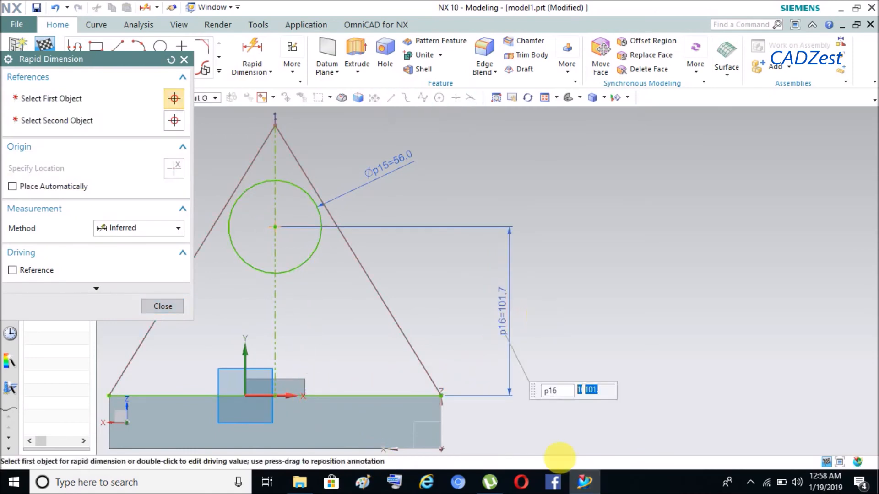
key("Return")
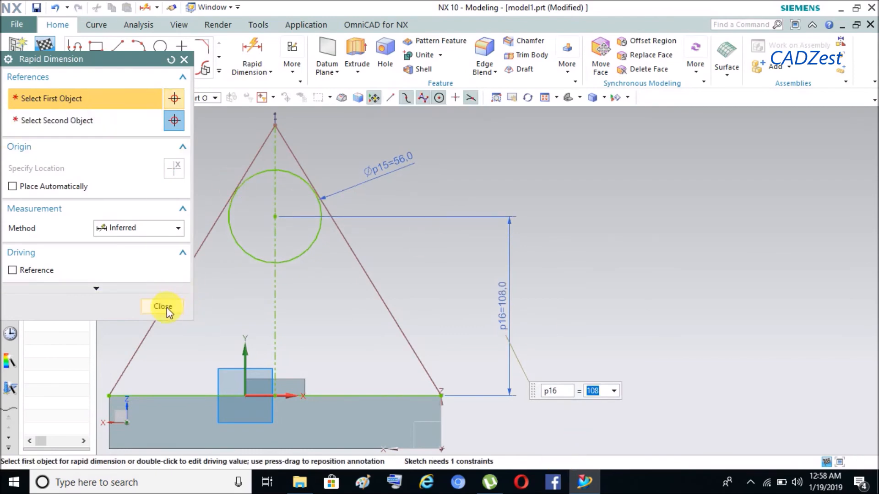
left_click(162, 306)
Stretch the triangle upward by moving its apex higher along the vertical reference line
scroll(389, 320, "down", 1)
left_click_drag(293, 188, 293, 143)
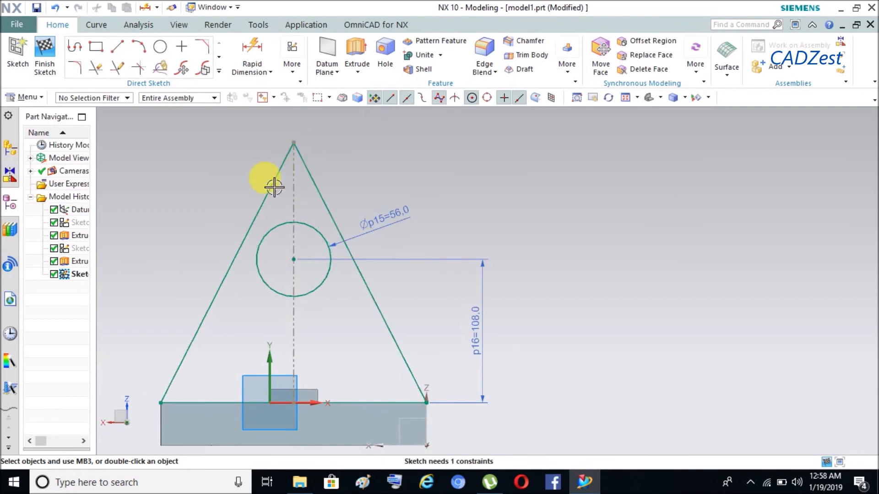
left_click(237, 199)
left_click(220, 231)
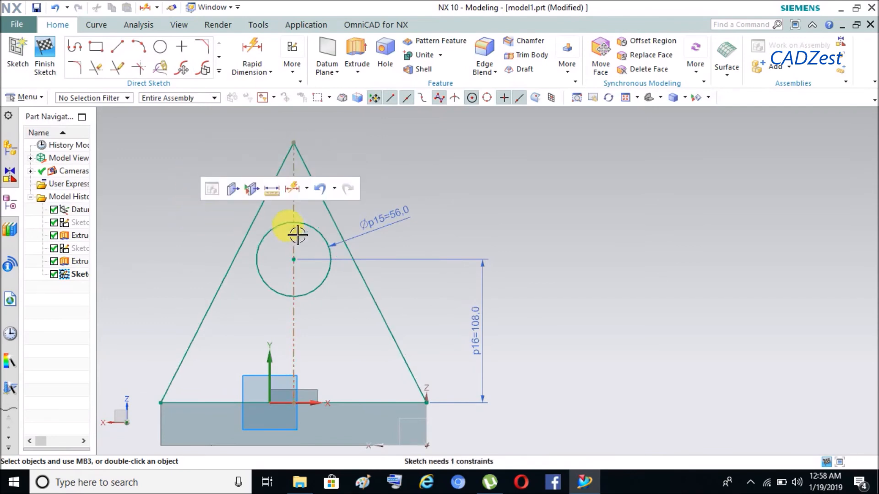
scroll(370, 199, "up", 1)
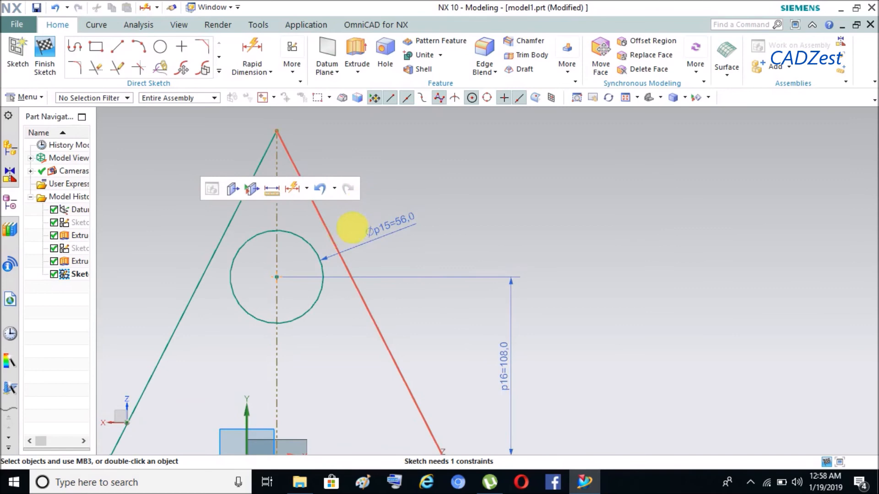
scroll(229, 225, "down", 2)
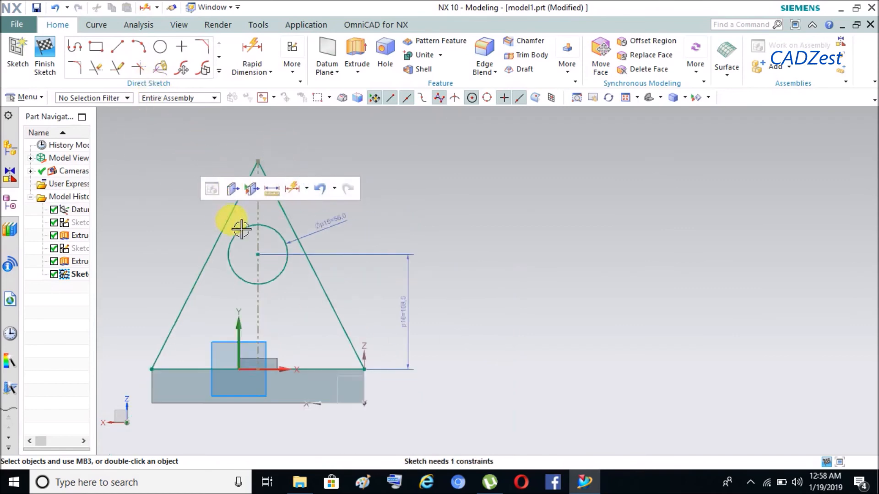
left_click_drag(265, 166, 262, 123)
left_click(189, 220)
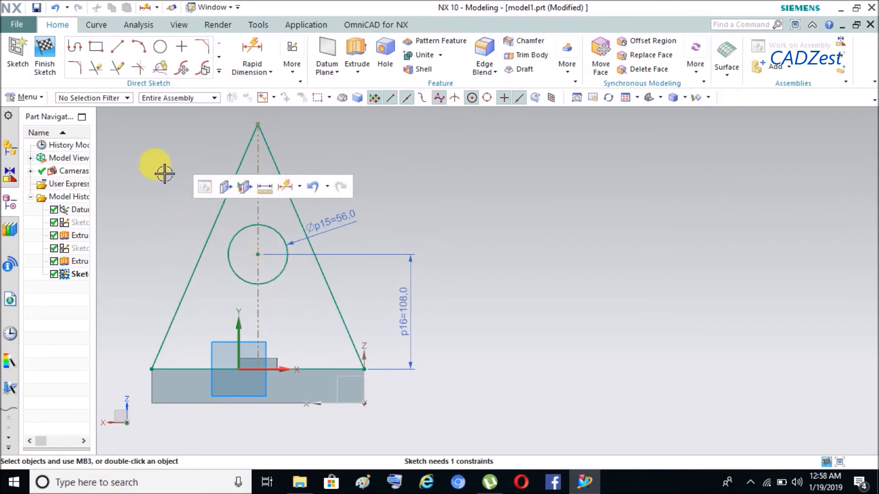
Fillet the triangle's apex between its two sloping sides with a 76 mm radius
left_click(76, 70)
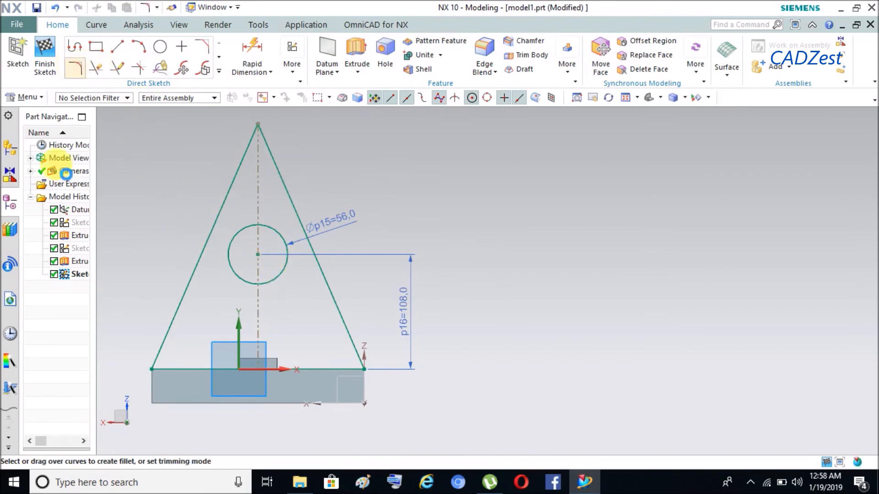
left_click(237, 182)
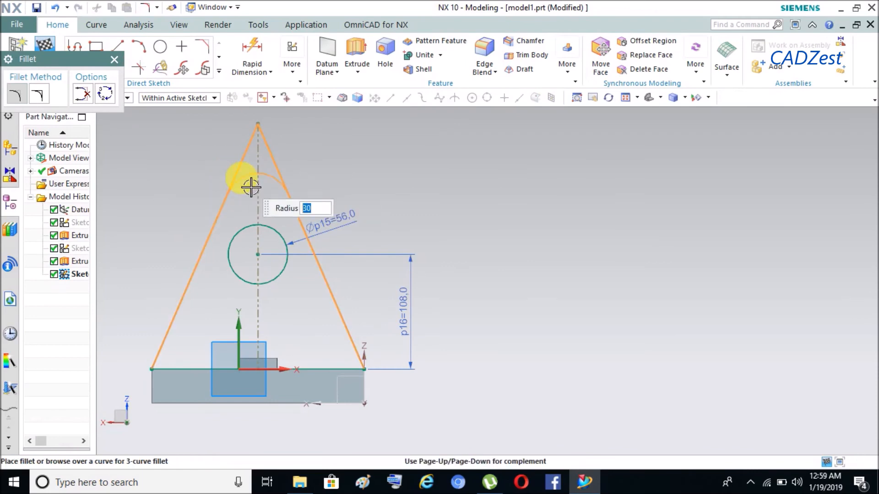
left_click(251, 187)
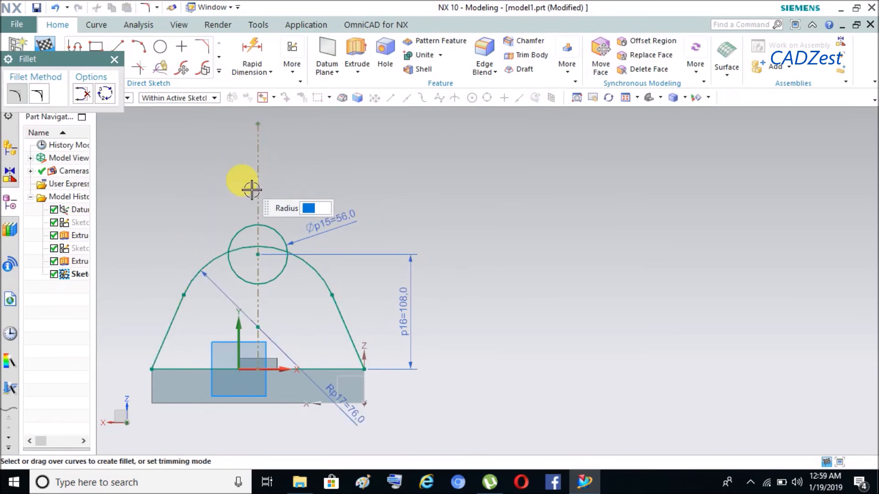
left_click(115, 58)
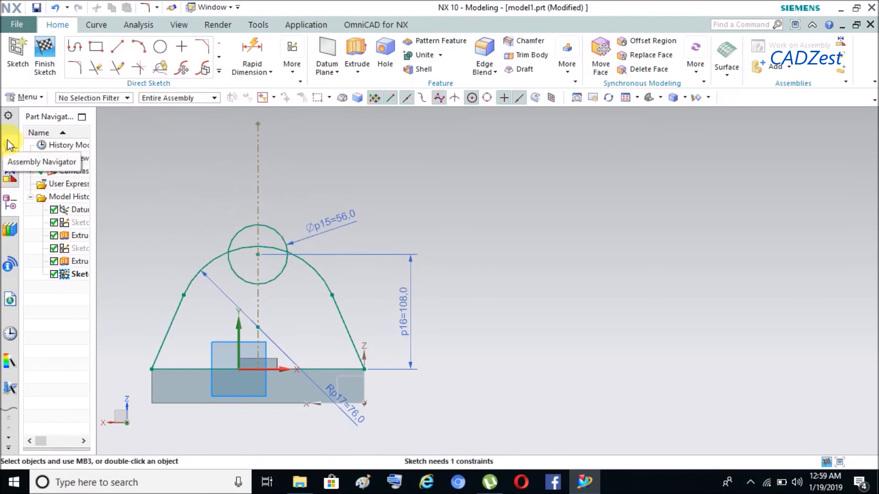
Move the 76 mm fillet arc up around the 56 mm circle and constrain the two to be concentric
left_click_drag(255, 259, 285, 170)
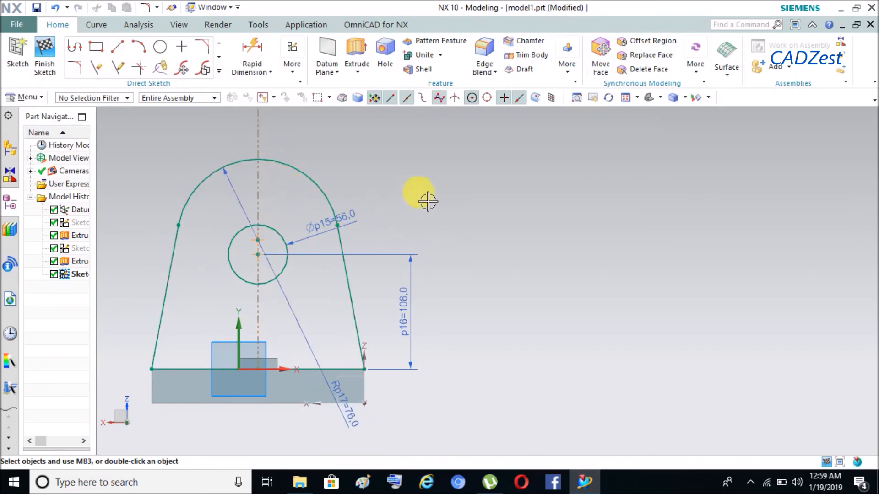
left_click(295, 67)
left_click(310, 141)
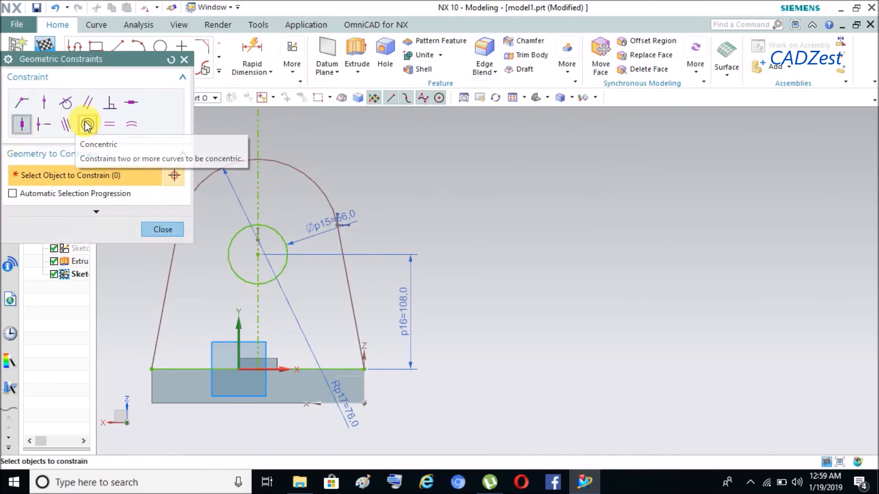
left_click(88, 124)
left_click(253, 224)
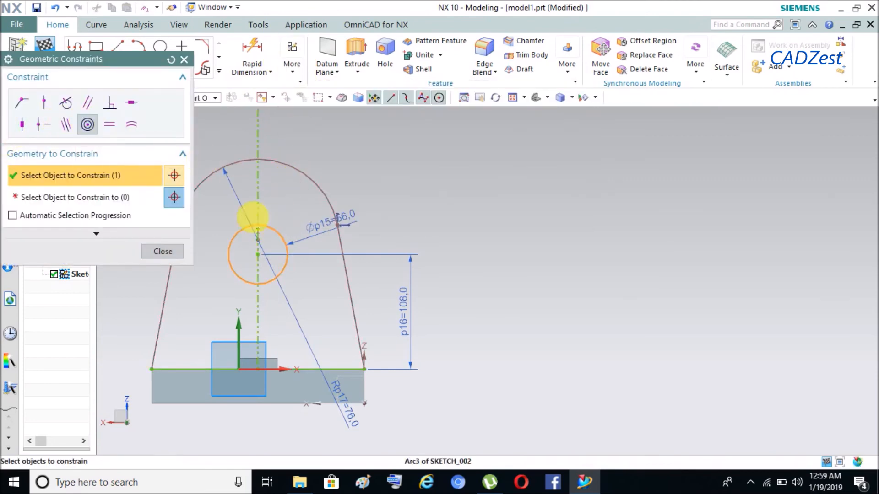
left_click(114, 196)
left_click(296, 178)
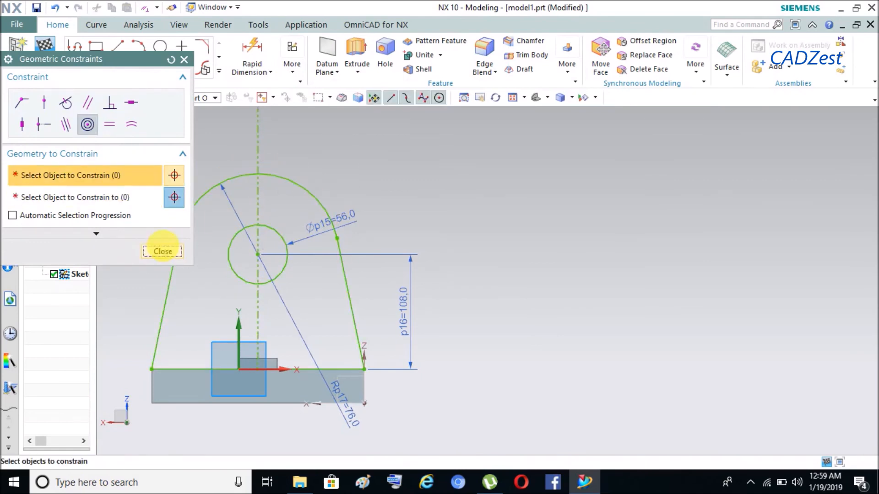
left_click(163, 251)
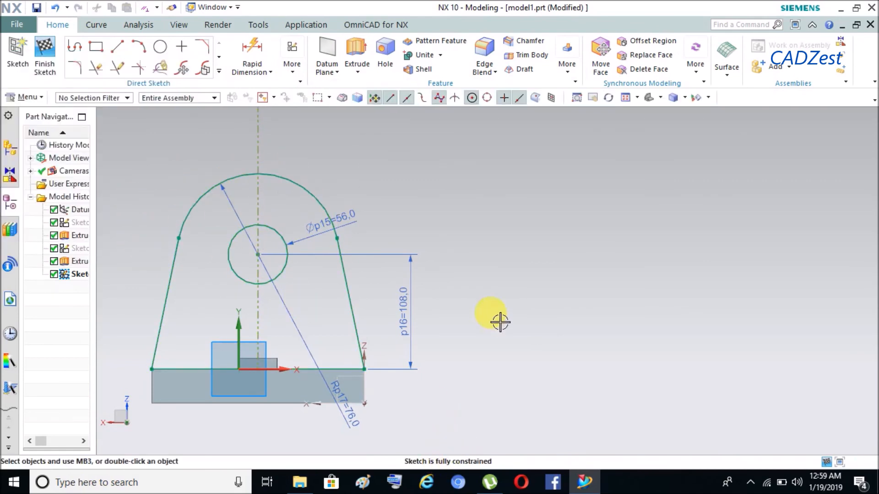
Extrude the arched profile with its 56 mm hole 32 mm inward over the base plate and unite it with the plate body
middle_click_drag(497, 310, 476, 333)
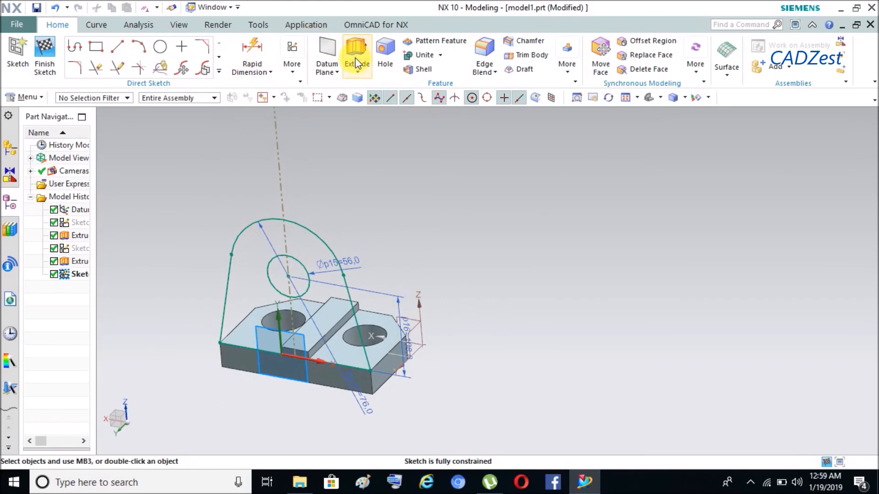
left_click(367, 68)
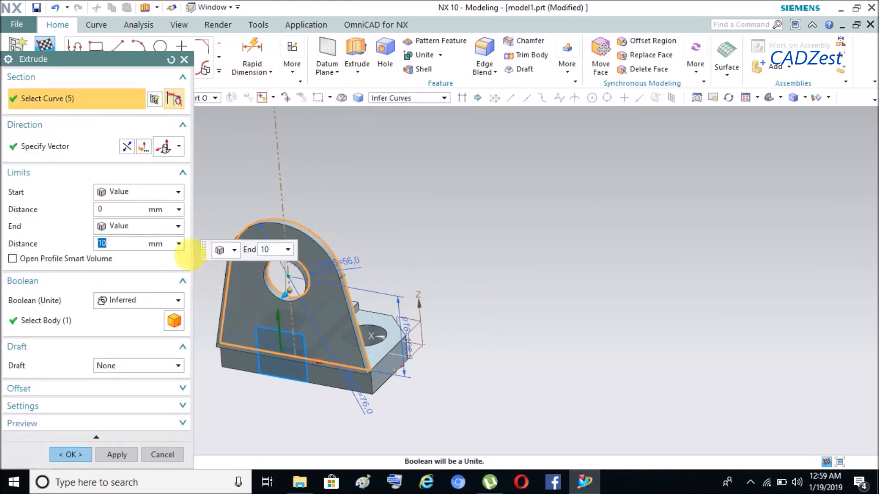
left_click_drag(292, 303, 340, 261)
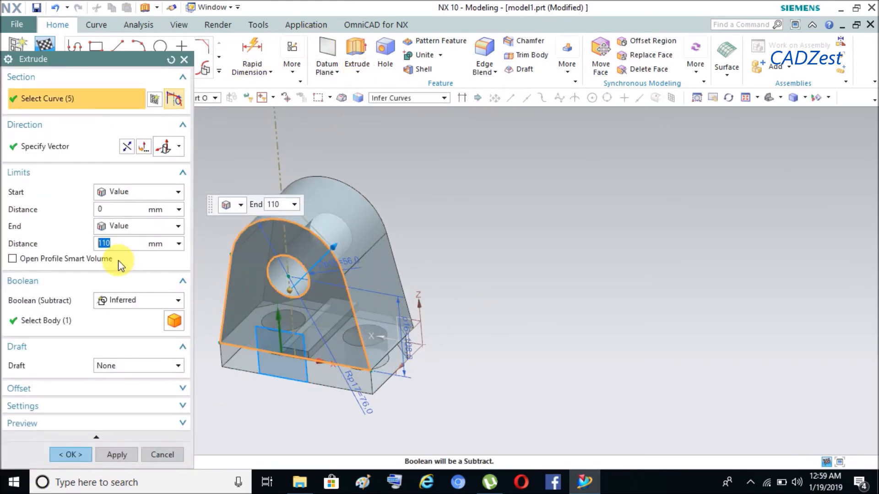
type("32")
key("Return")
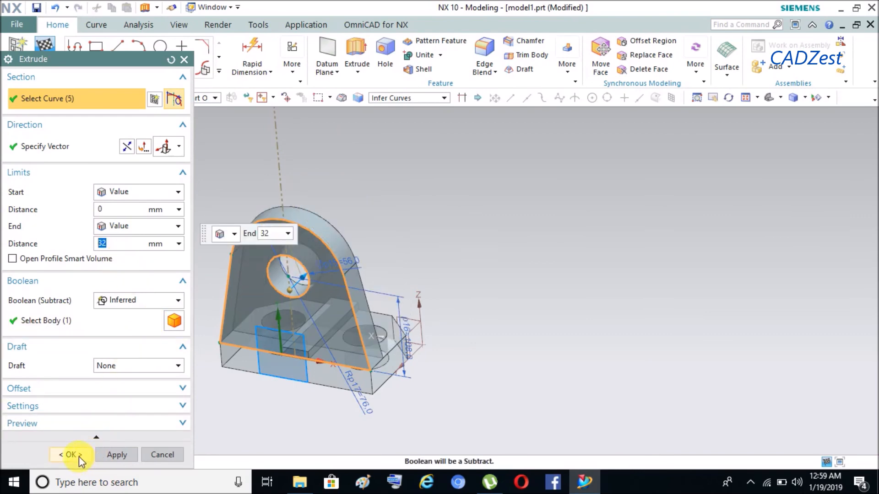
left_click(146, 301)
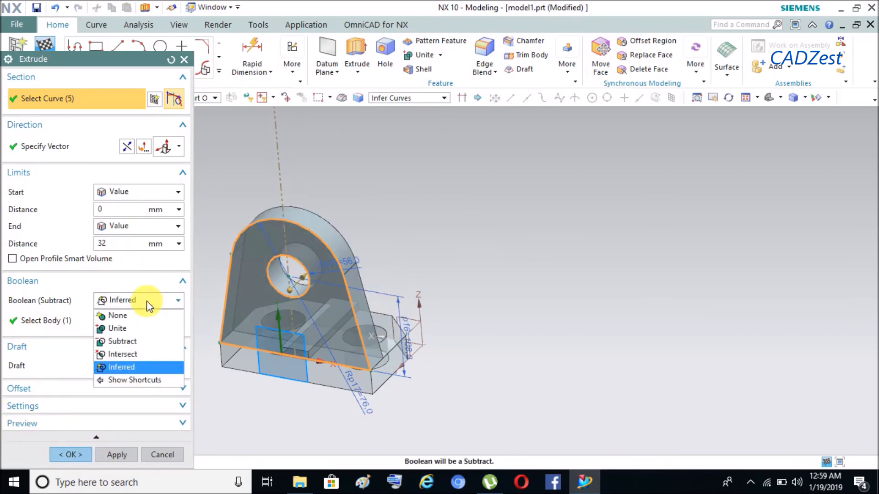
left_click(129, 327)
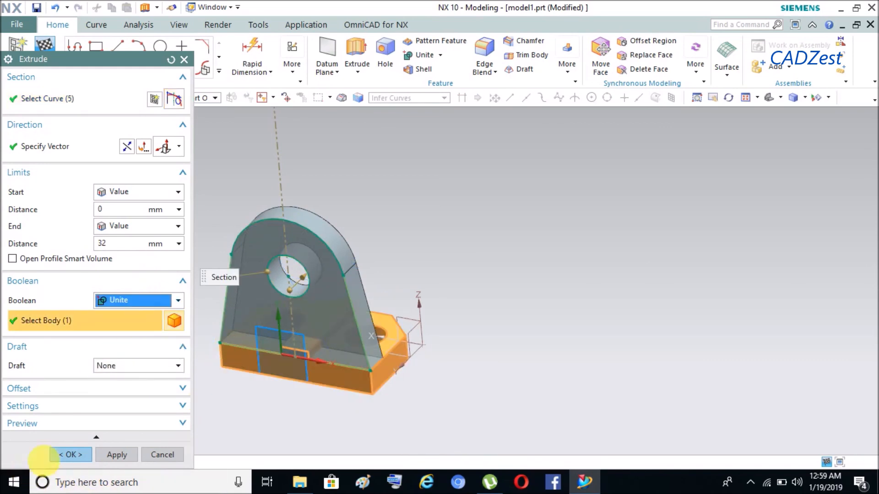
left_click(68, 455)
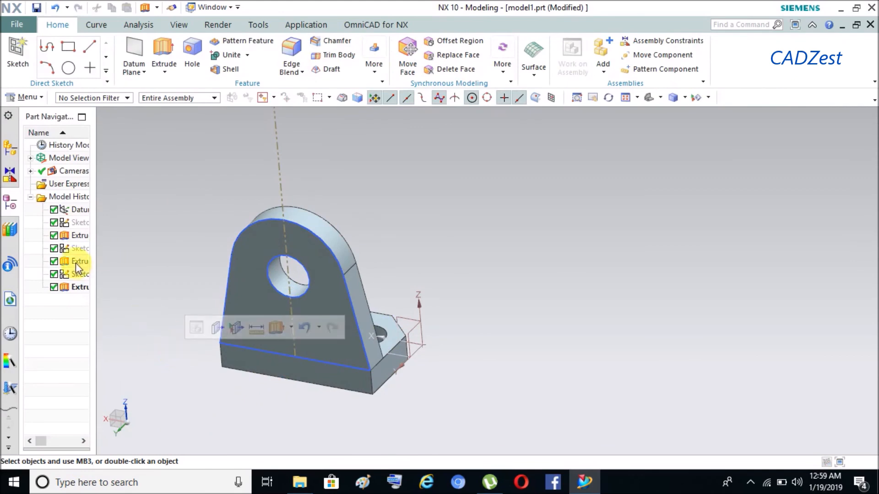
Open the extrusion parameters of the raised strip on the base plate, review them, and accept them as they are
right_click(76, 262)
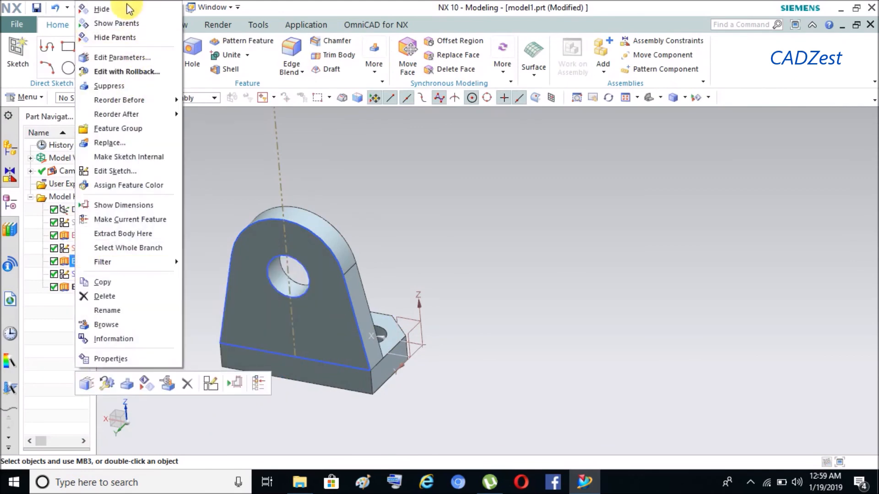
left_click(118, 58)
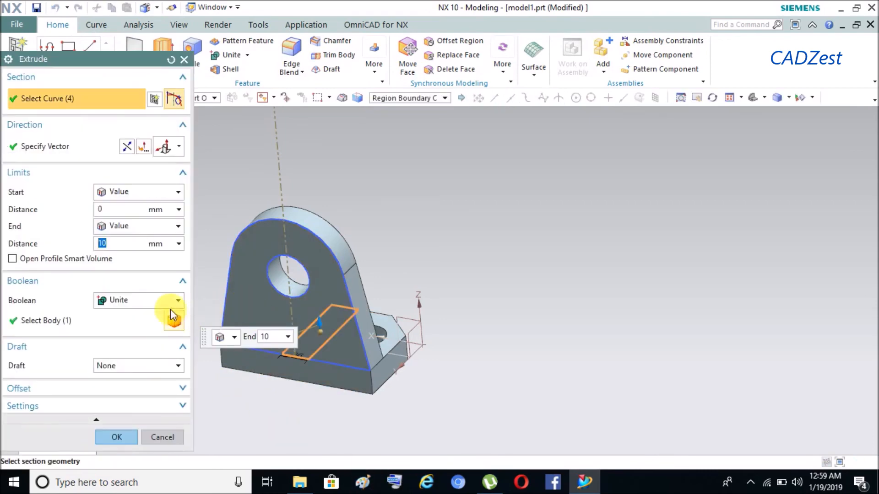
left_click(118, 438)
Hide the sketch of the arched rear upright and inspect the finished bracket from its front side
middle_click_drag(176, 234, 83, 298)
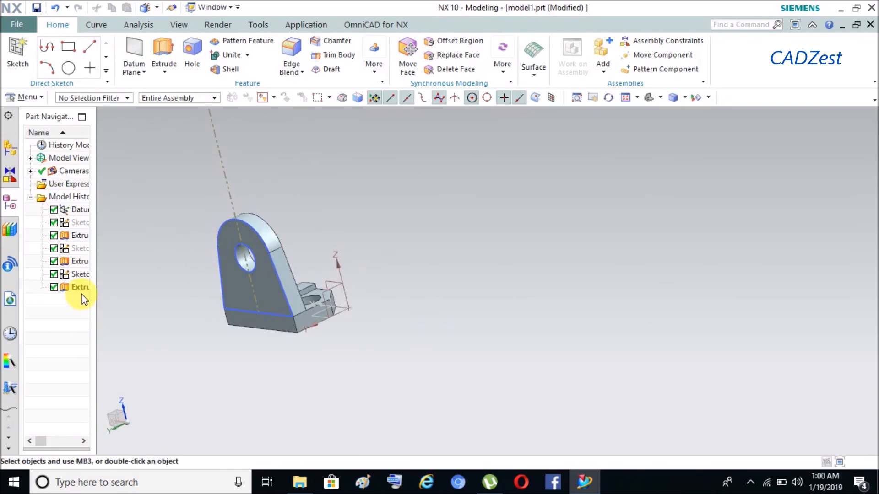
right_click(72, 273)
left_click(103, 8)
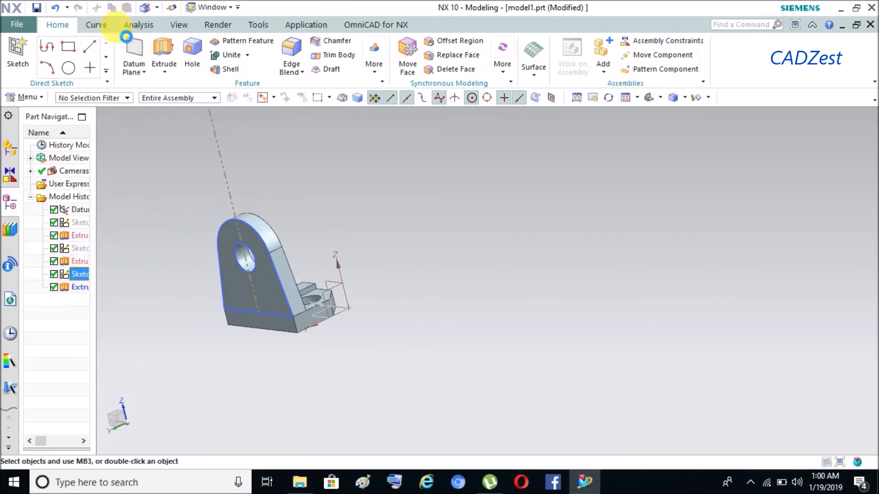
mouse_move(210, 281)
middle_mouse_down()
mouse_move(183, 295)
mouse_move(186, 235)
mouse_move(116, 227)
mouse_move(133, 263)
mouse_move(190, 186)
mouse_move(166, 191)
mouse_move(183, 212)
mouse_move(210, 210)
mouse_move(211, 320)
mouse_move(200, 284)
mouse_move(212, 291)
mouse_move(208, 306)
middle_mouse_up()
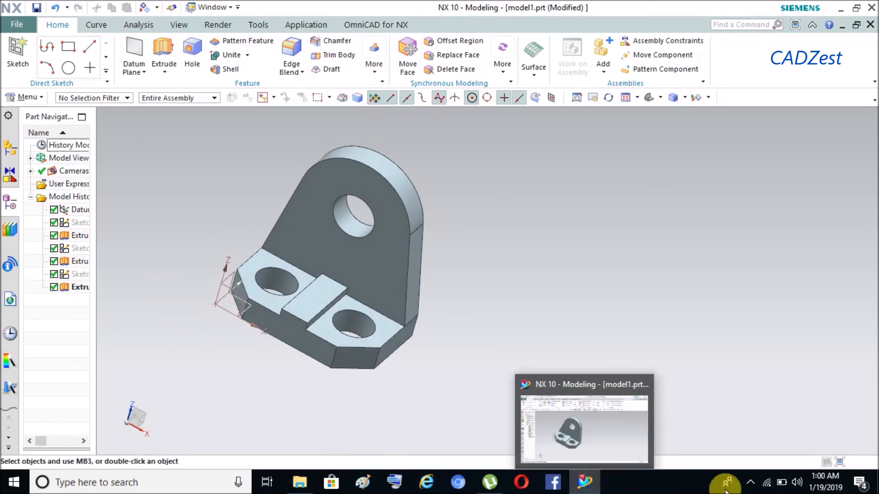
left_click(751, 482)
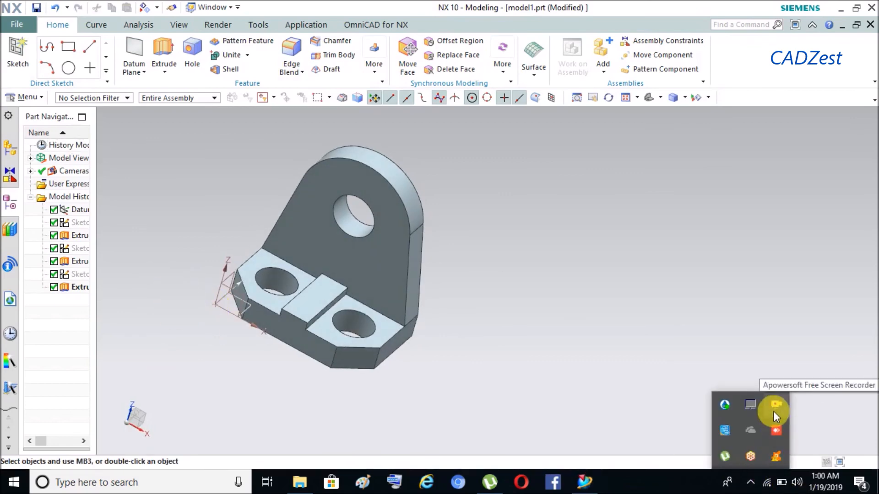